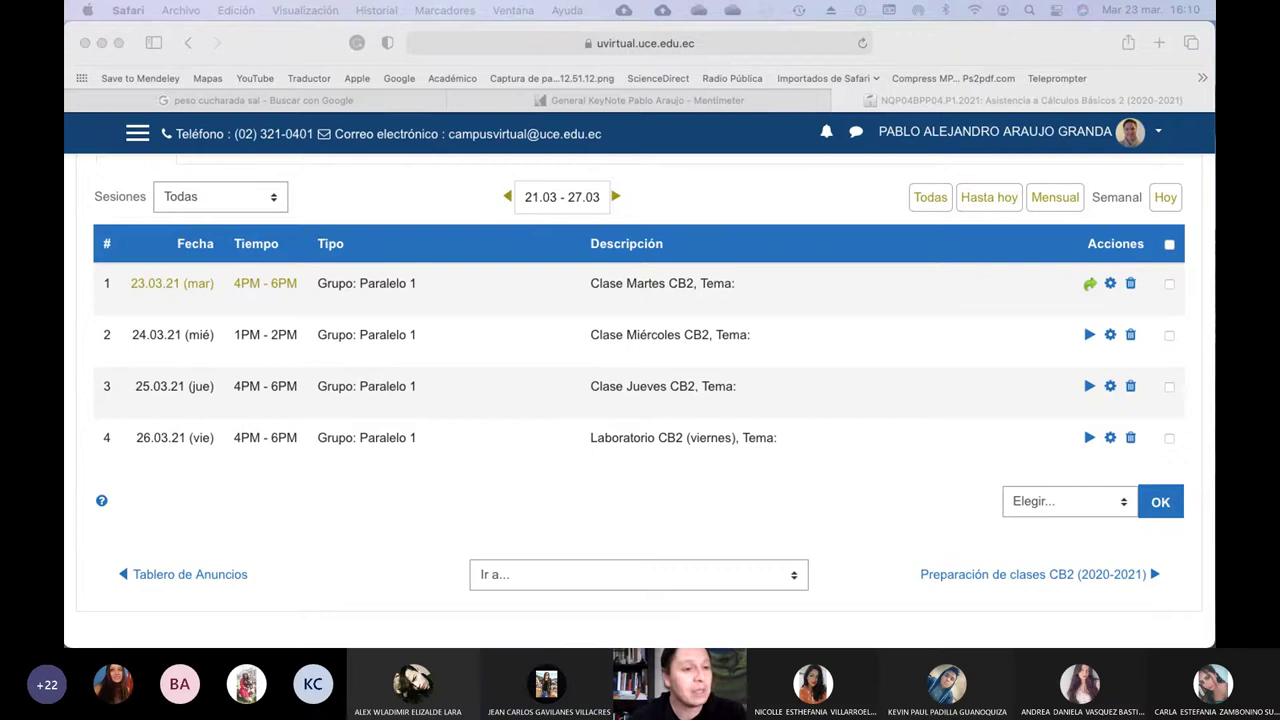
Add the topic "Entalpias de solución" to the description of the 23.03.21 attendance session and save the changes.
click(999, 52)
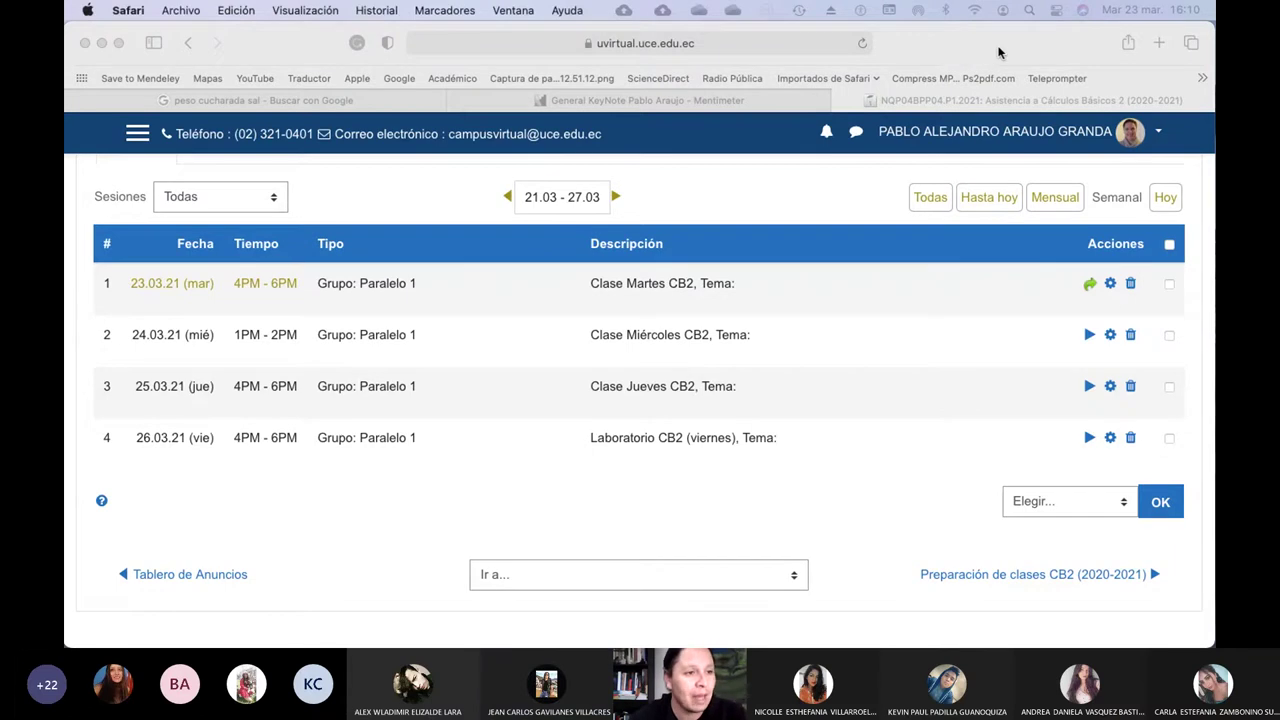
click(1110, 284)
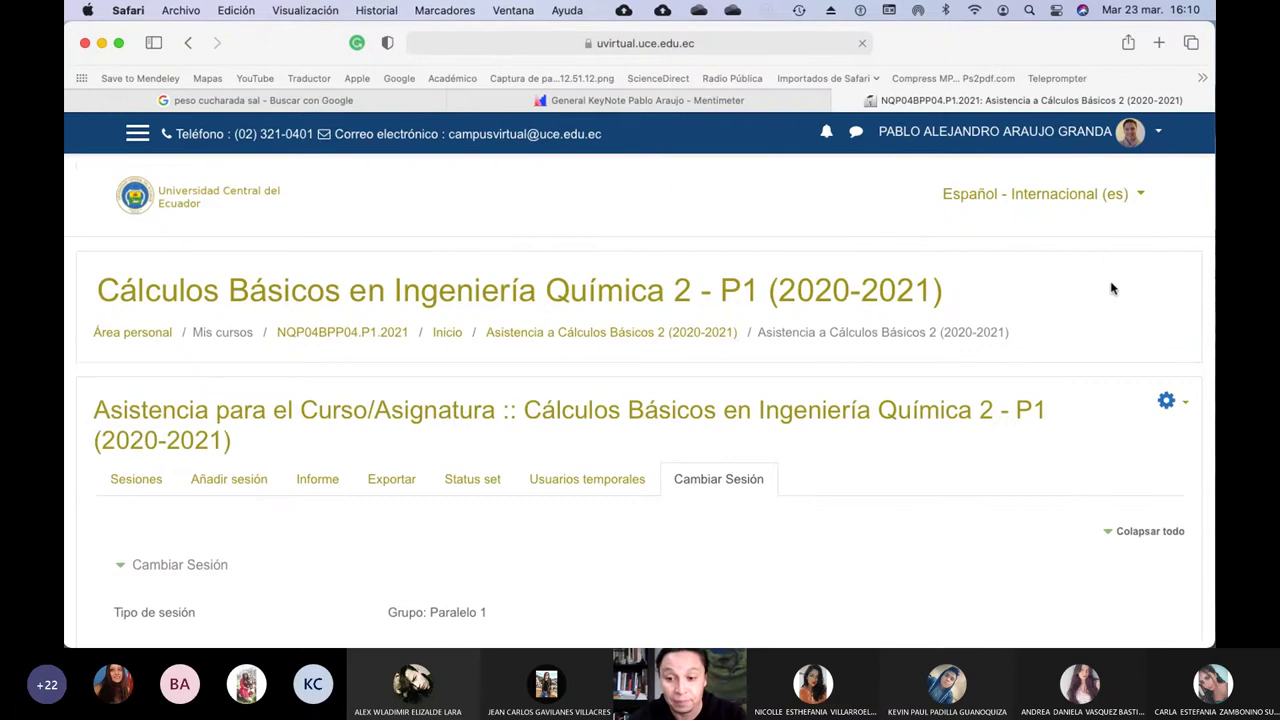
scroll(490, 446, down, 3)
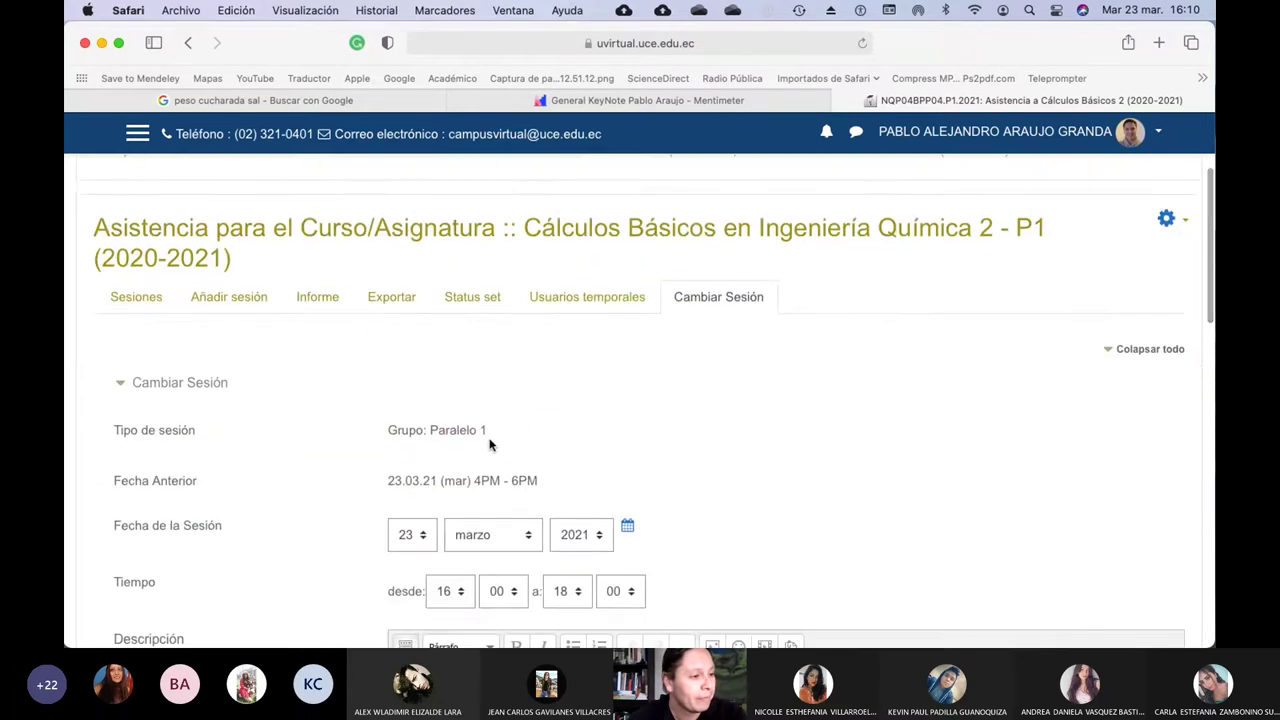
scroll(490, 446, down, 3)
click(569, 497)
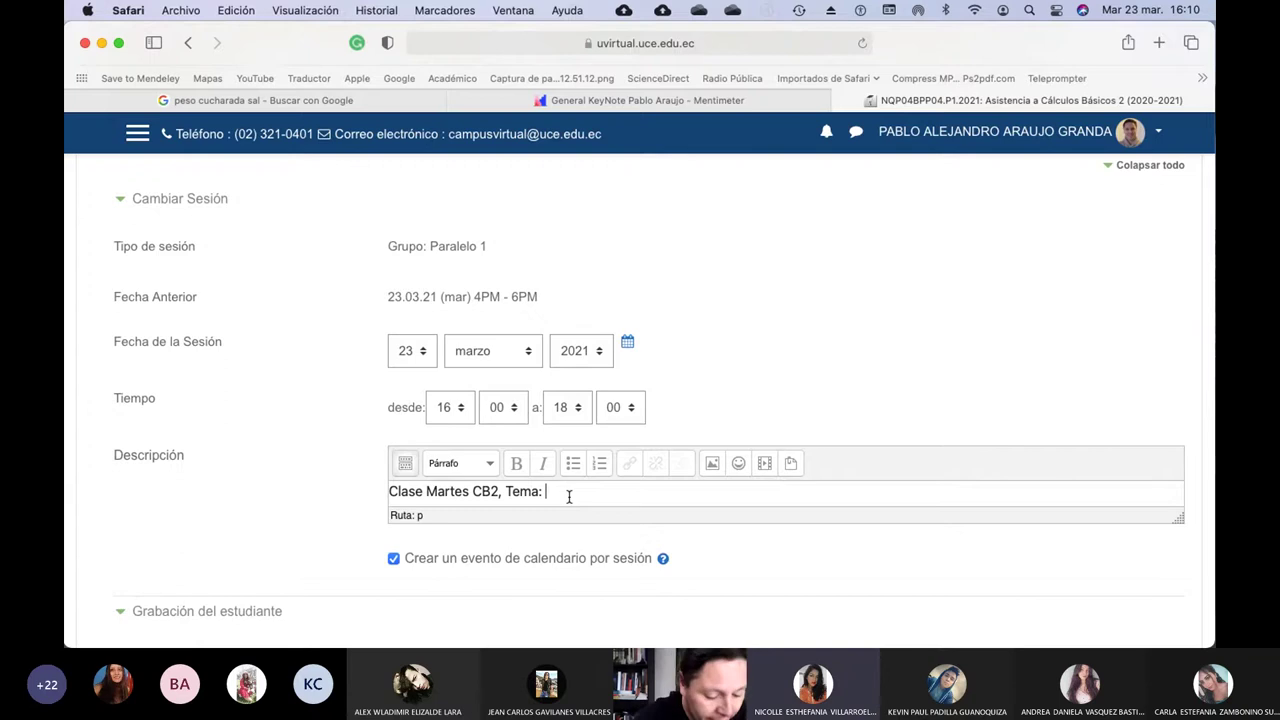
text(Entalpia)
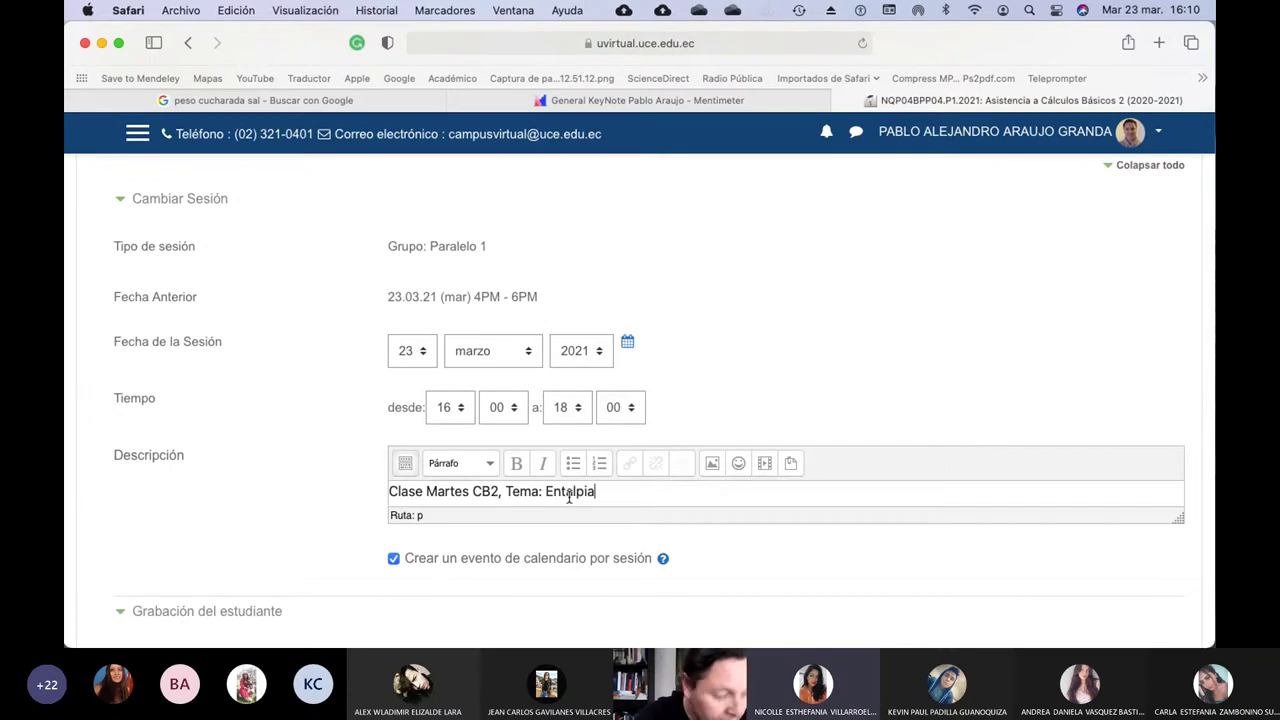
text(s de solución)
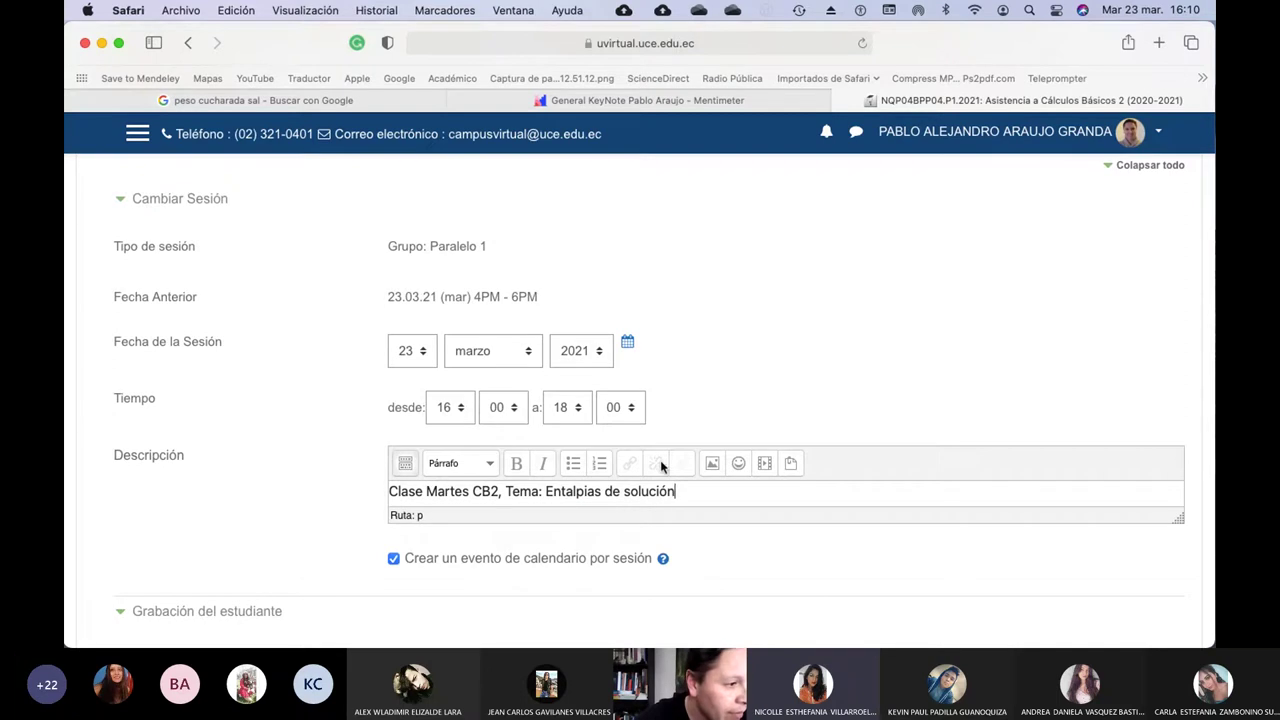
scroll(664, 461, down, 10)
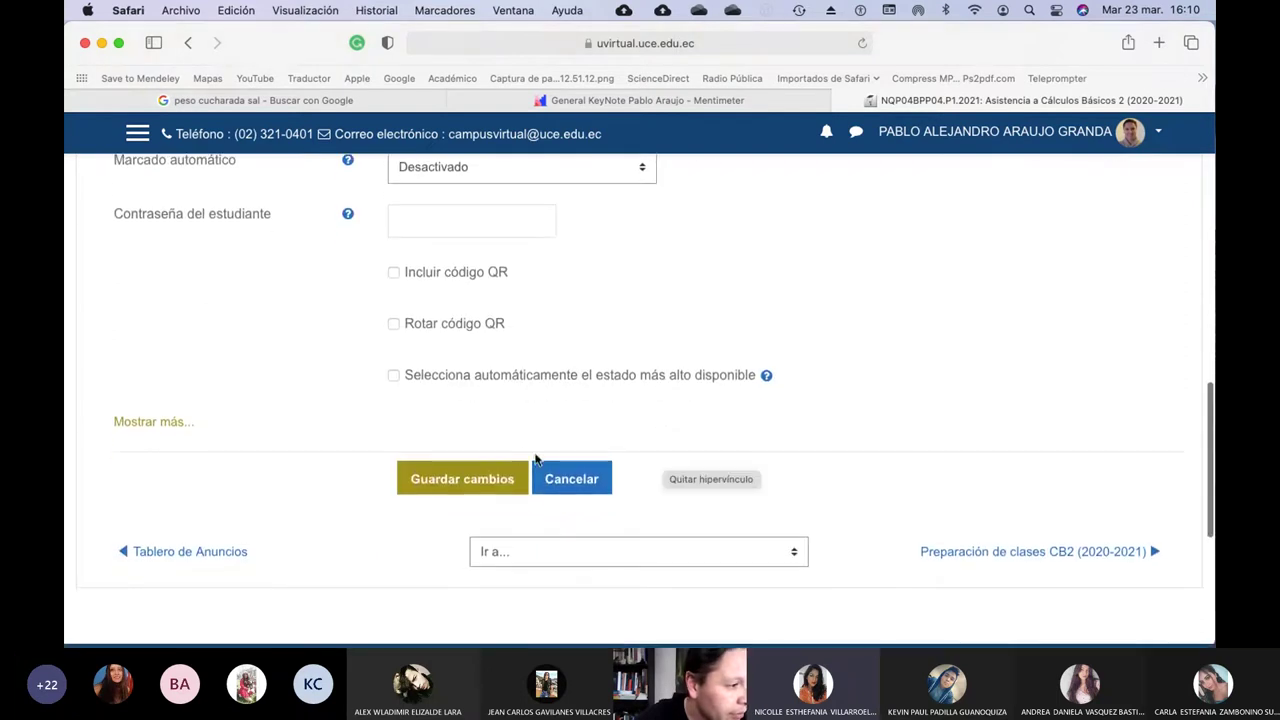
click(465, 488)
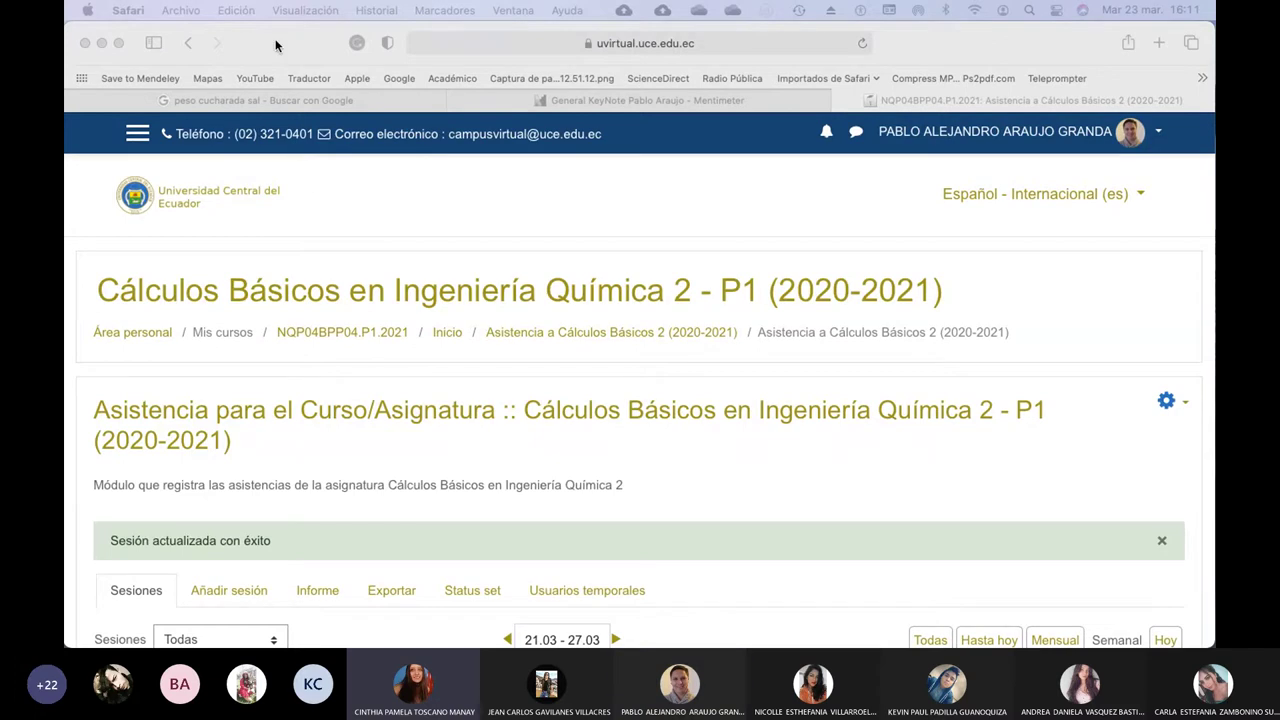
Return to the NQP04BPP04.P1.2021 course home page and go to its list of activities.
click(357, 451)
scroll(357, 451, down, 5)
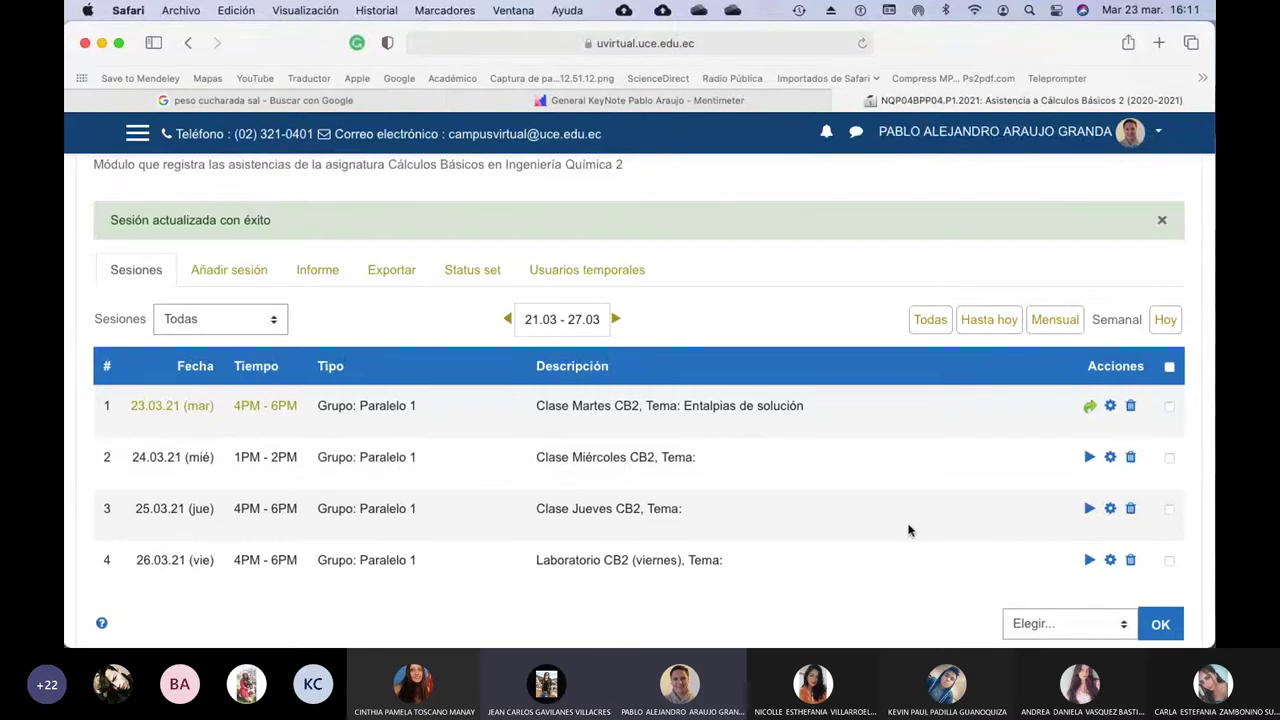
scroll(909, 529, up, 5)
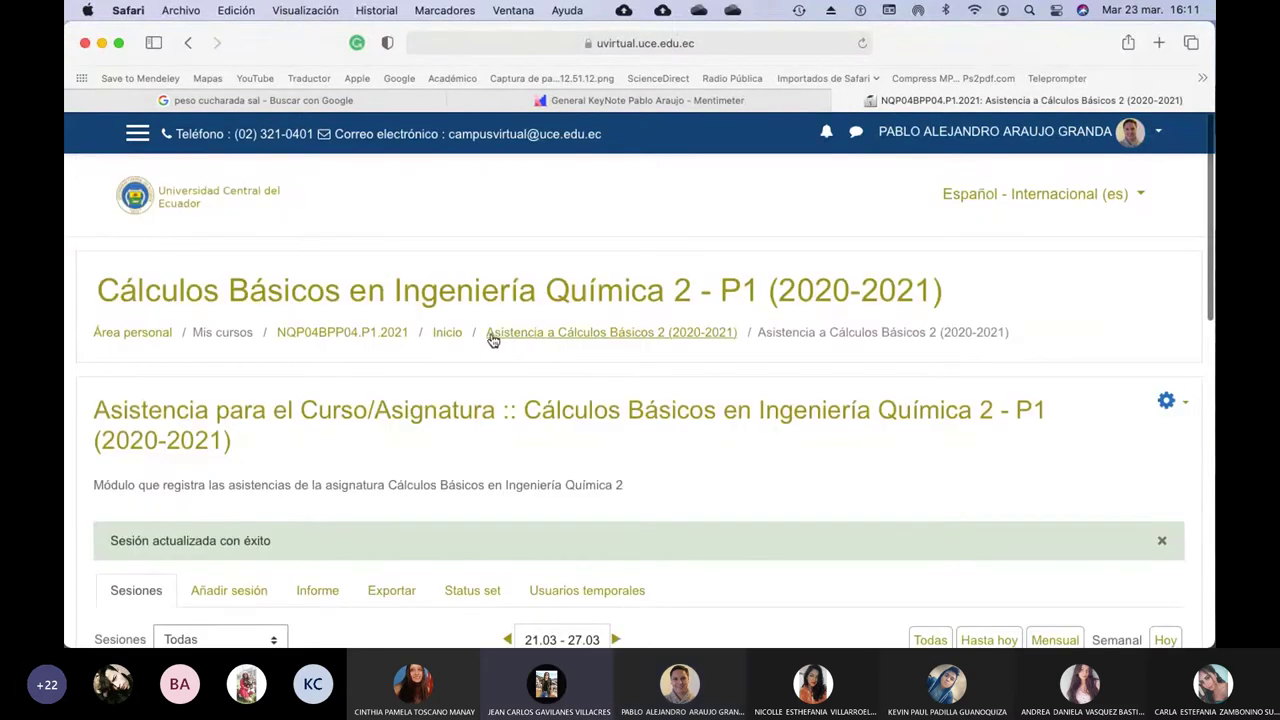
click(389, 338)
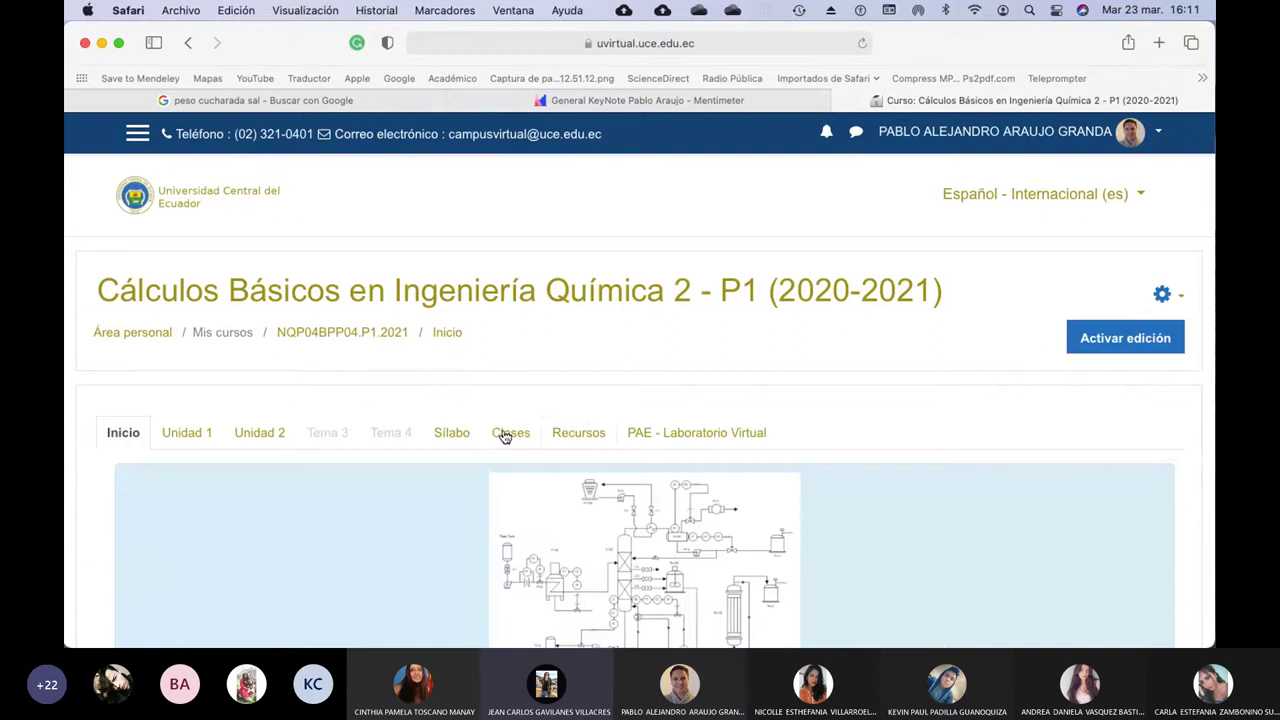
scroll(503, 434, down, 10)
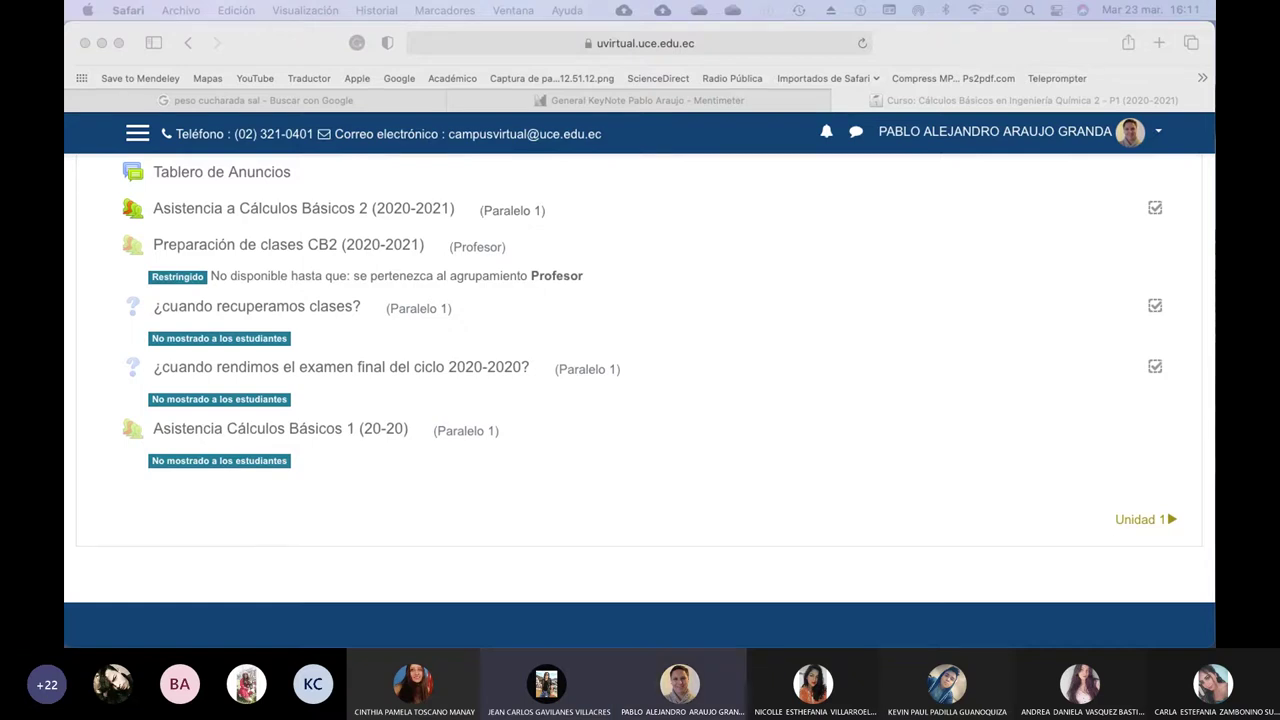
Switch to Mail and open the message about the final evaluation schedule in the UCE inbox.
drag(1212, 114, 245, 12)
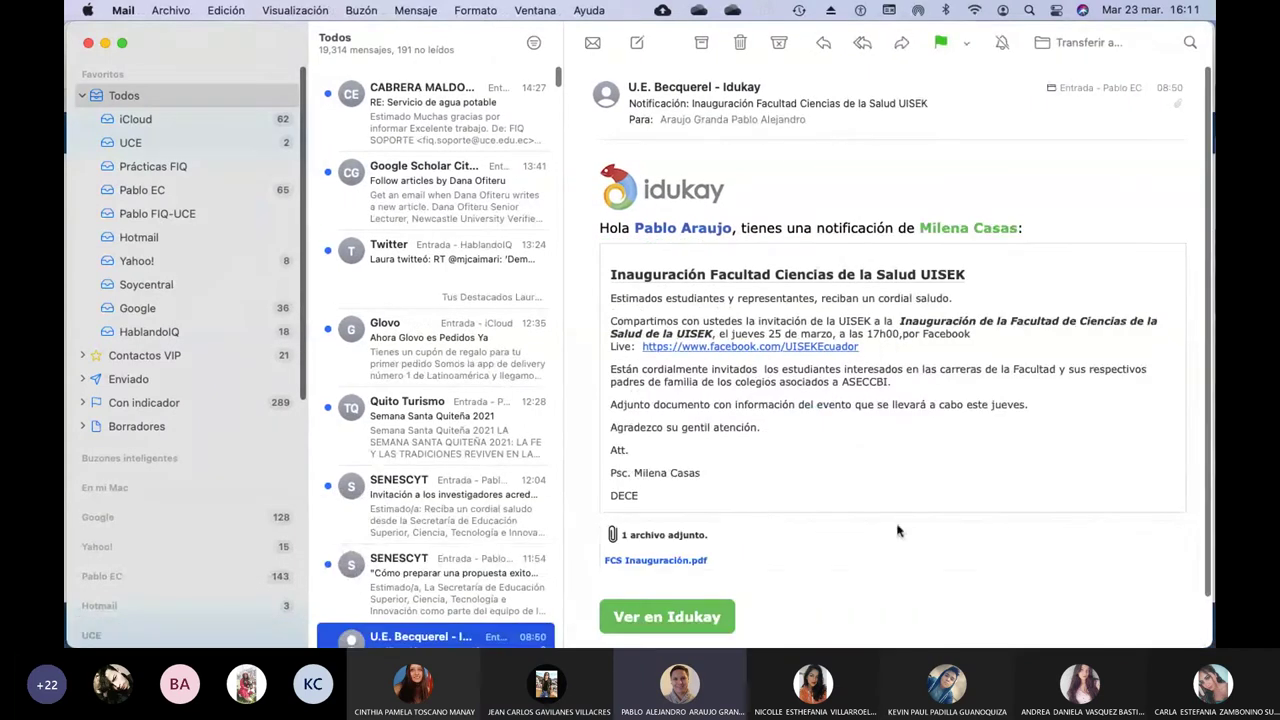
scroll(500, 314, down, 3)
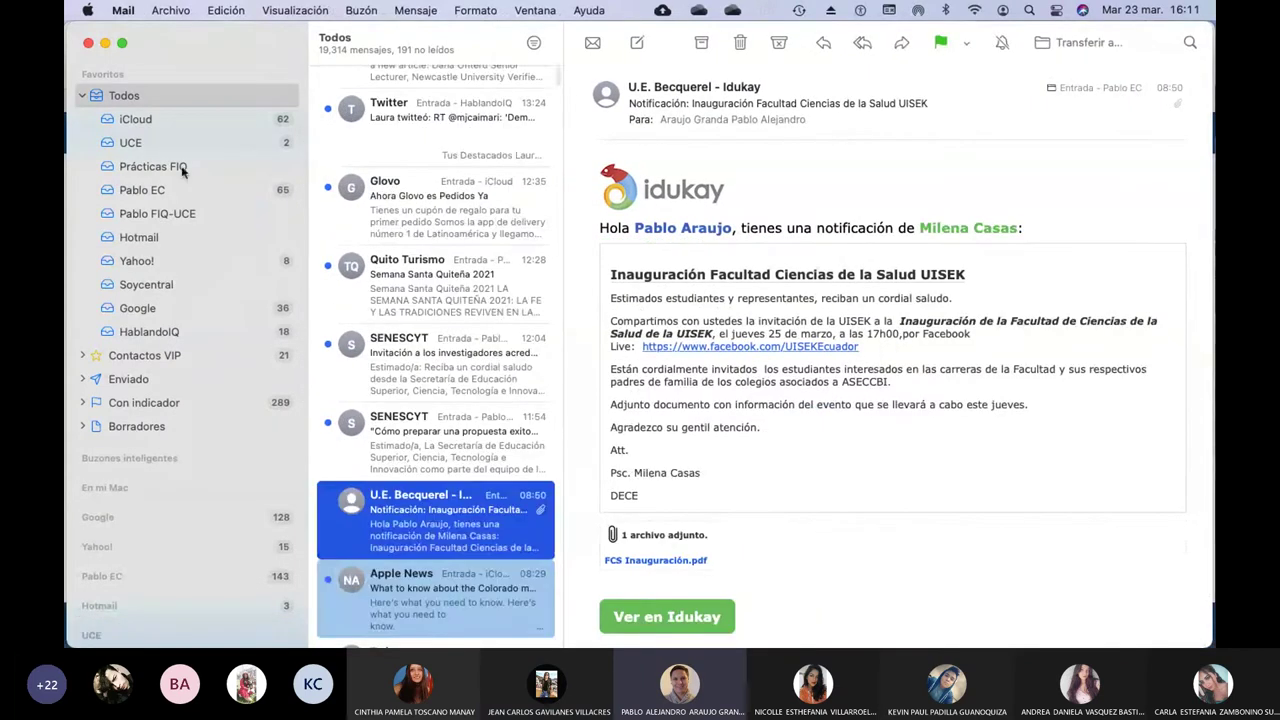
click(153, 143)
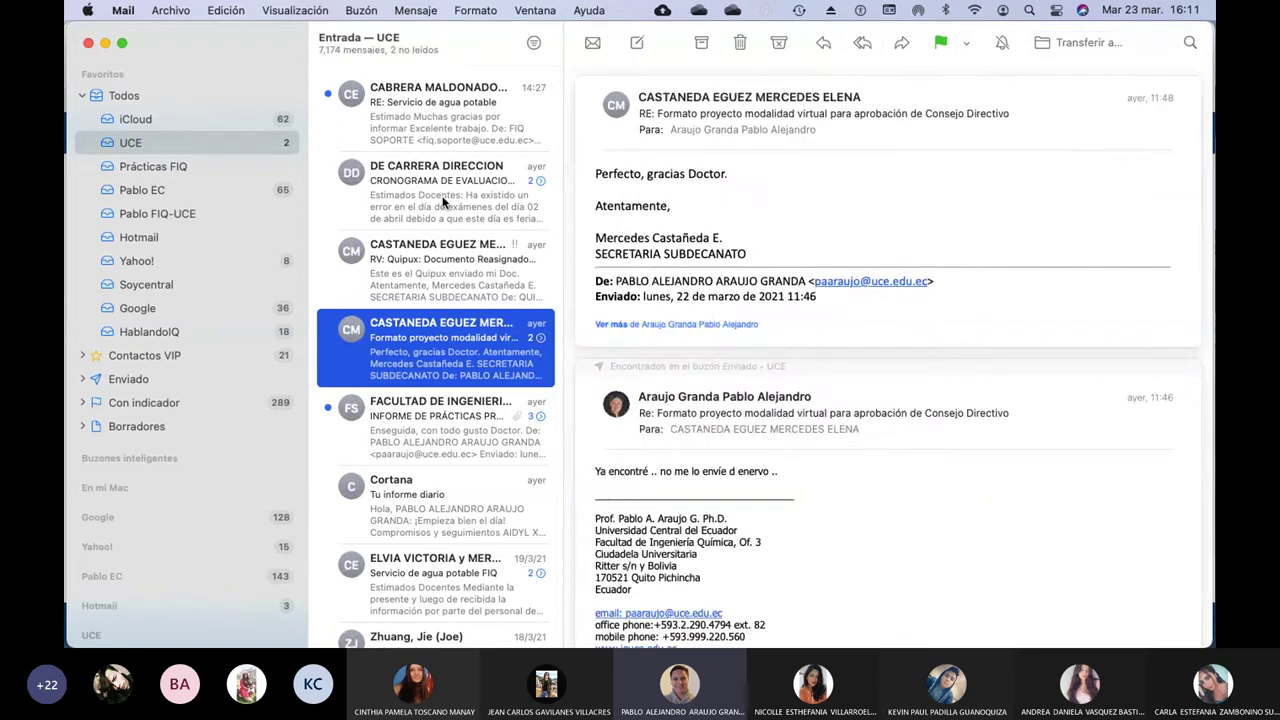
click(443, 202)
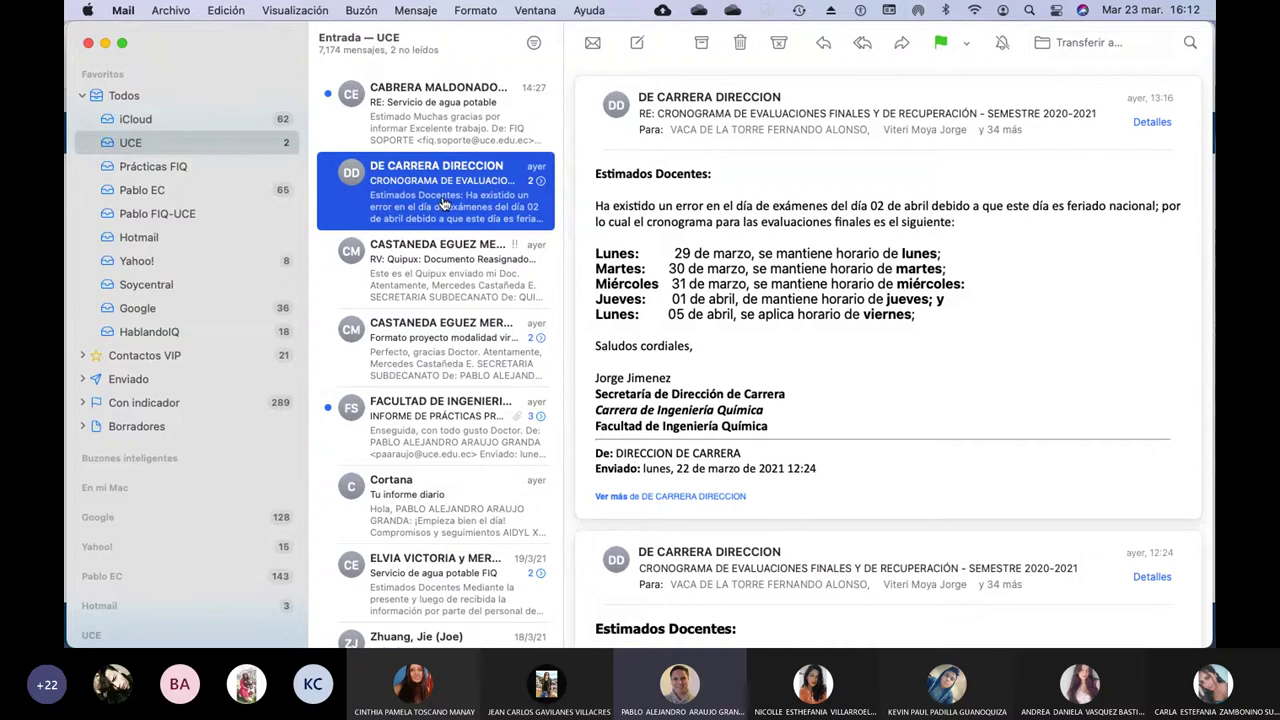
Switch back to Safari and activate editing on the course page.
key(super+Tab)
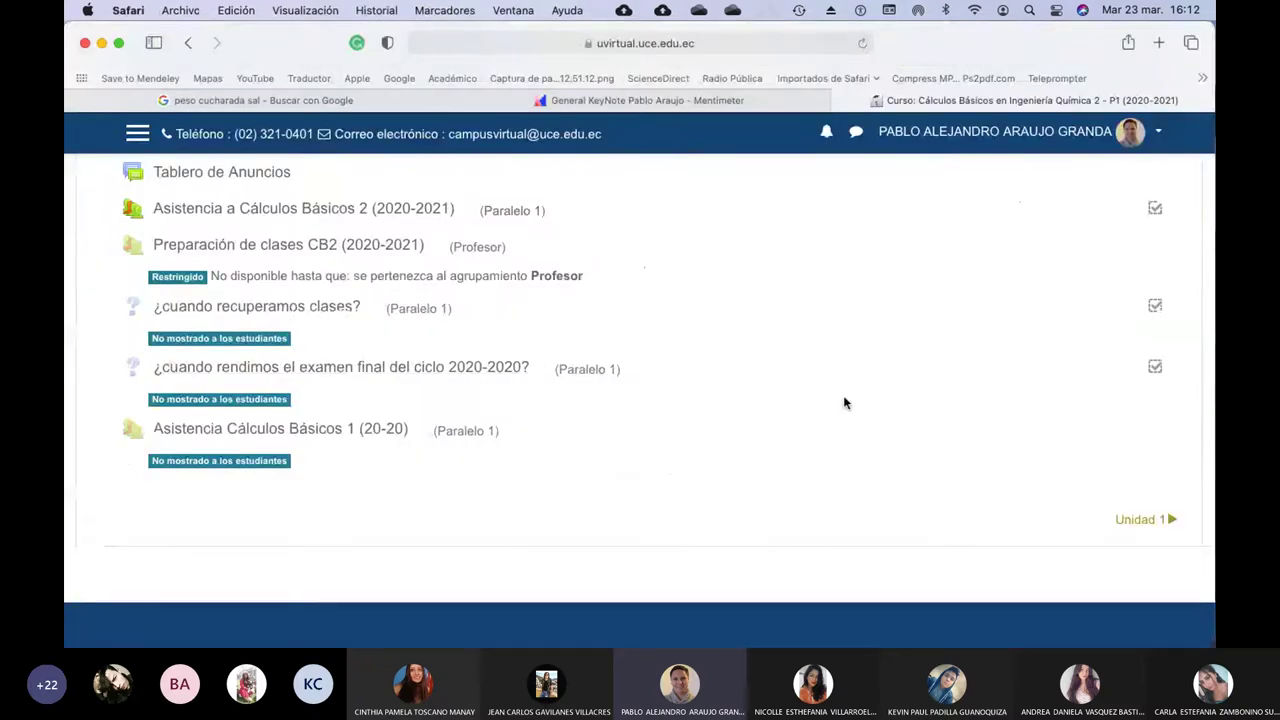
scroll(843, 403, up, 10)
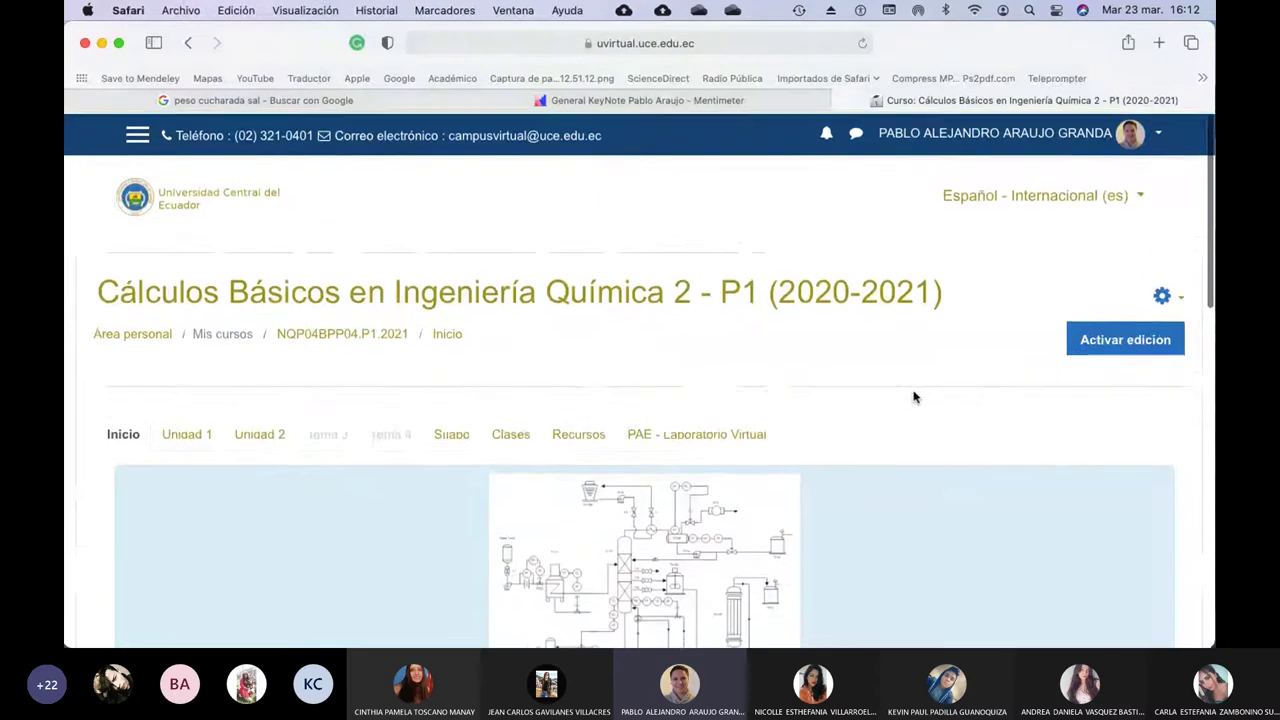
click(1096, 342)
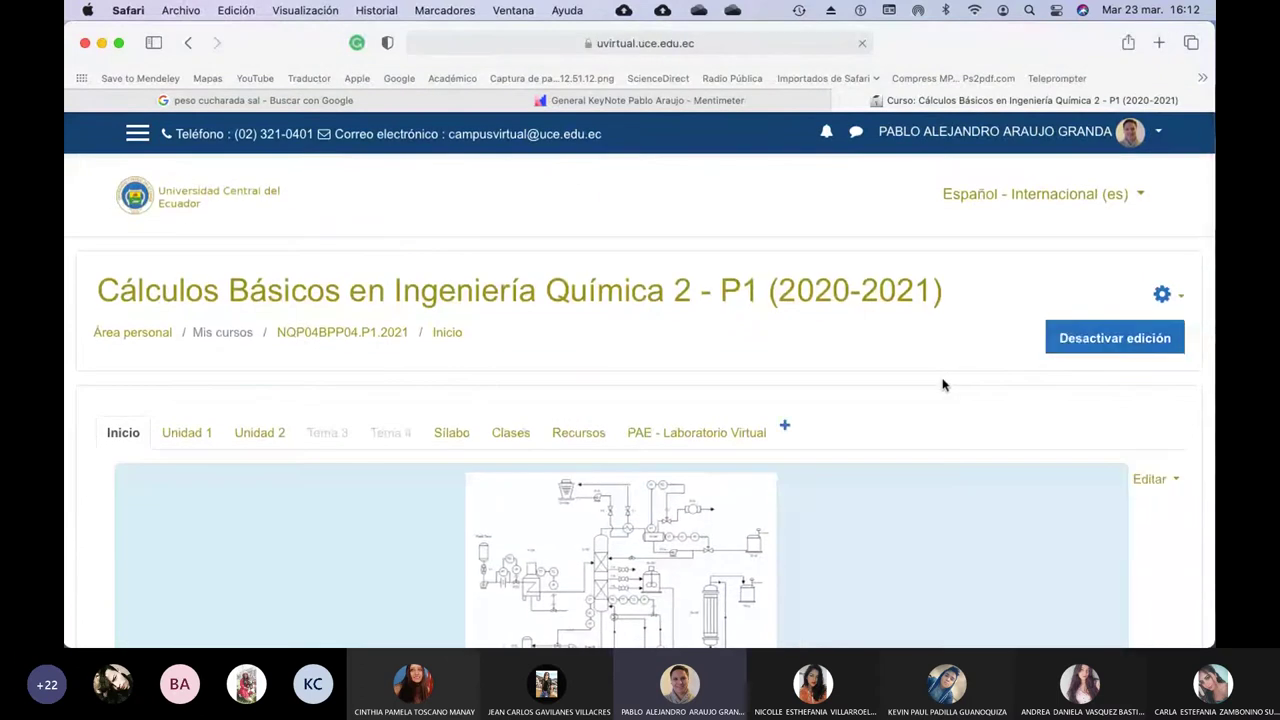
Rename the final exam poll as "¿cuando rendimos el examen final del ciclo 2020-2021?".
scroll(903, 411, down, 8)
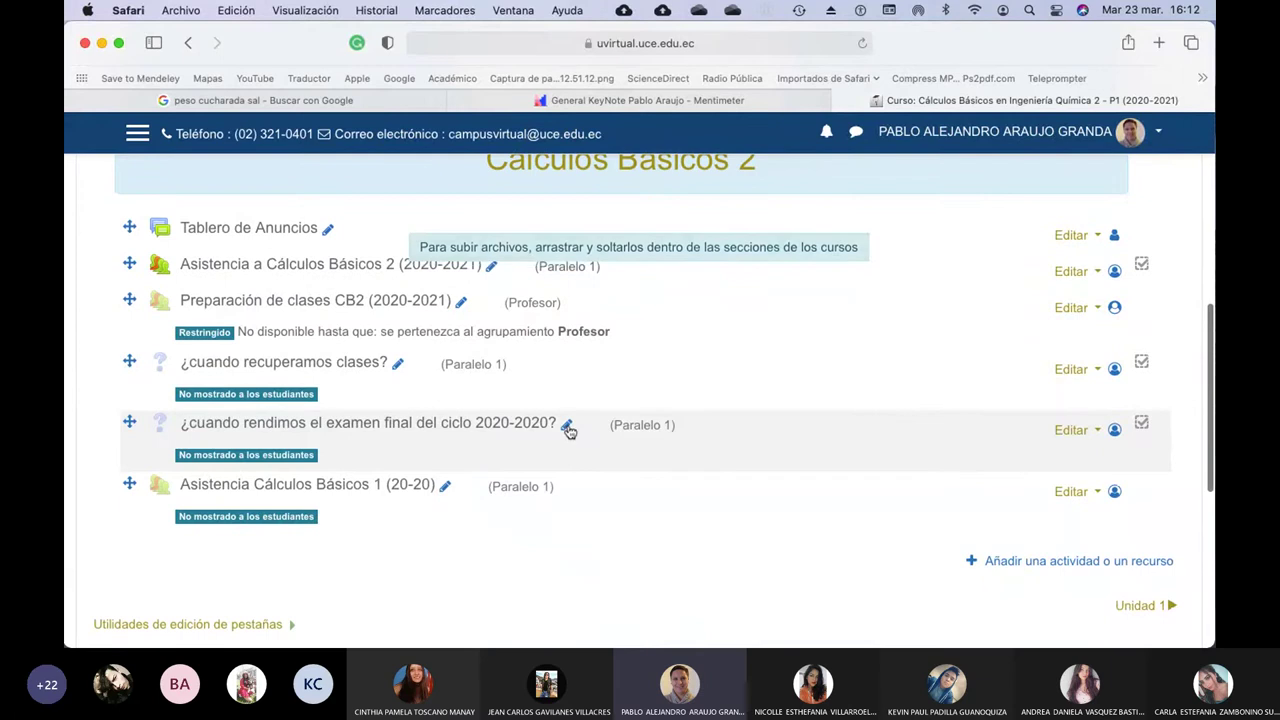
click(566, 425)
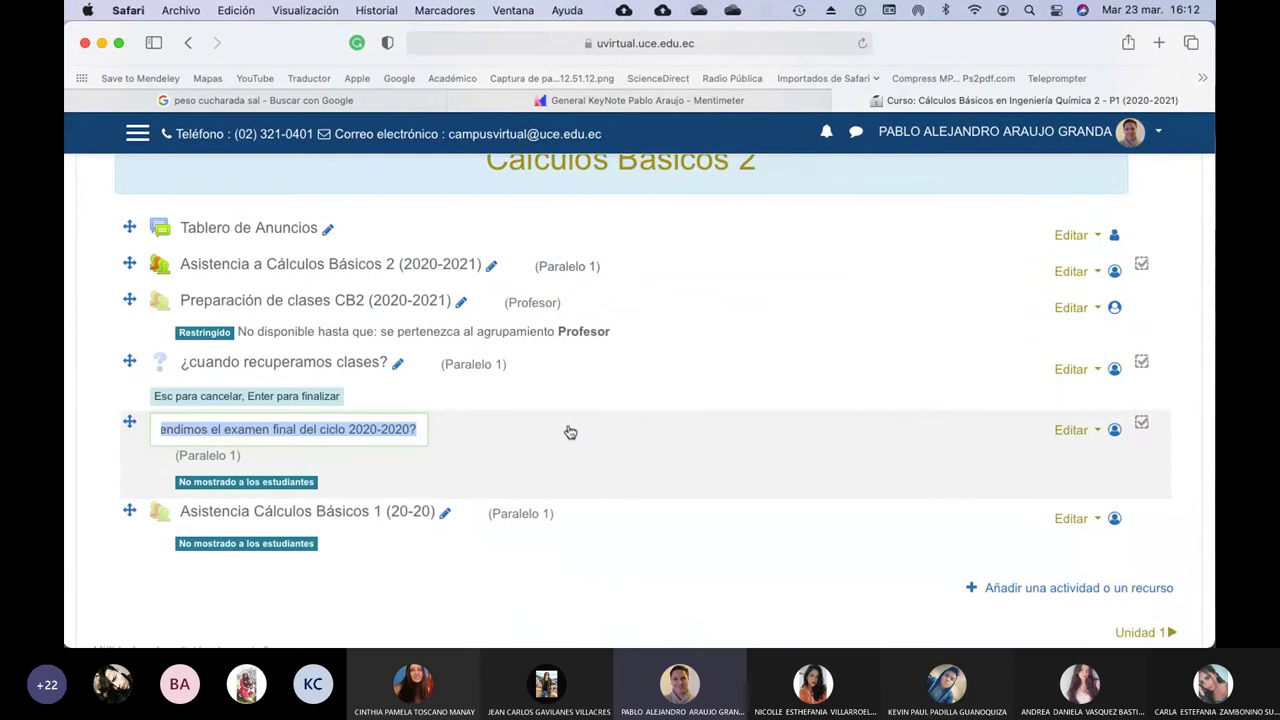
click(409, 434)
key(BackSpace)
key(BackSpace)
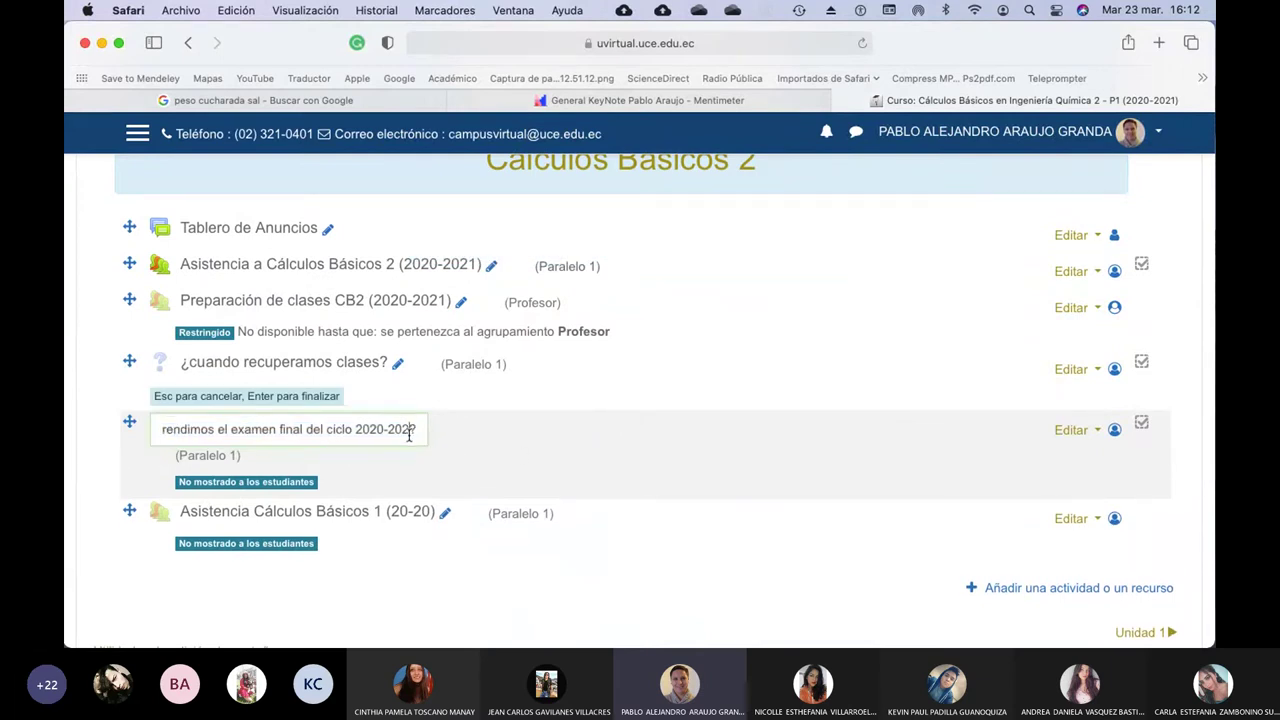
text(1?)
key(Return)
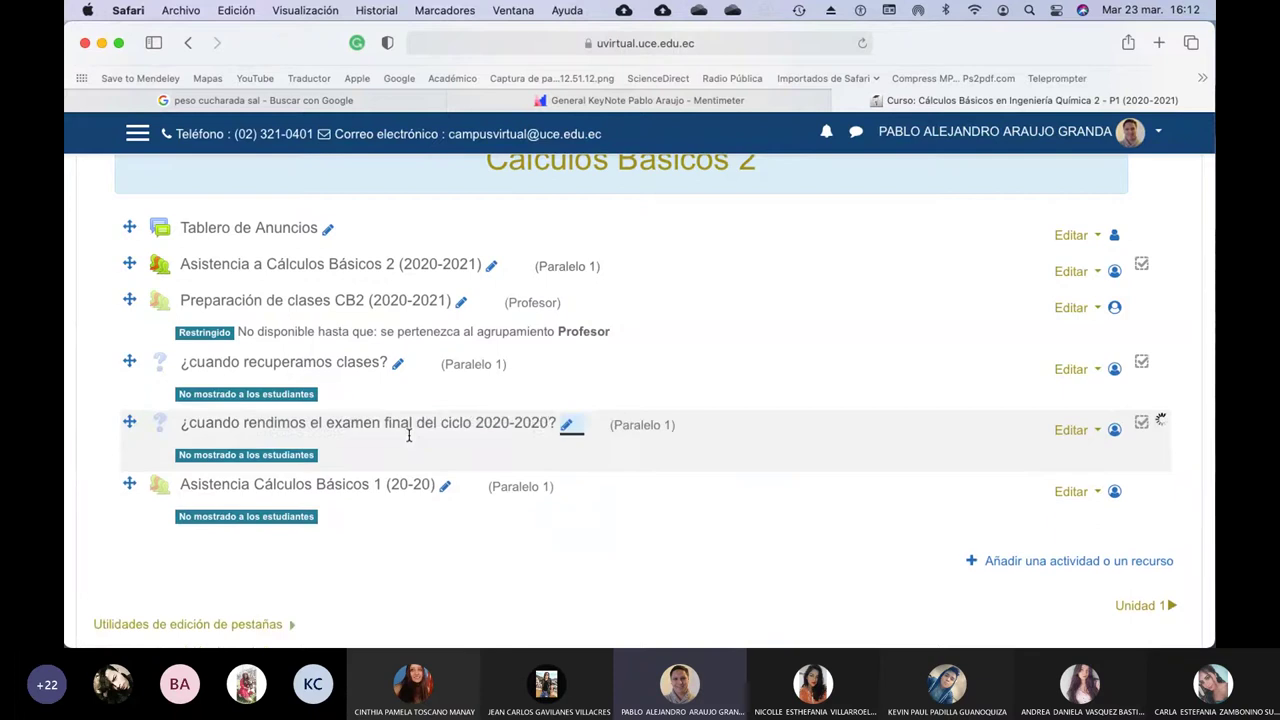
Make the final exam poll visible to students and open its settings for editing.
click(1097, 433)
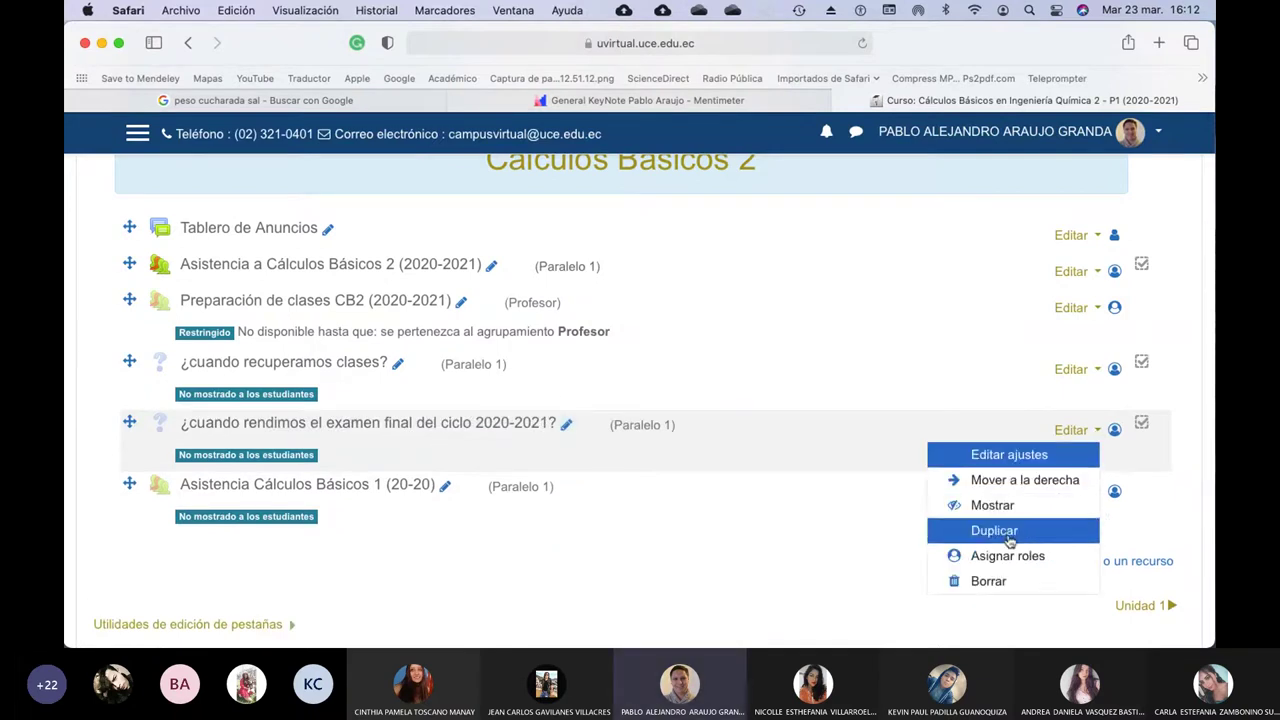
click(995, 507)
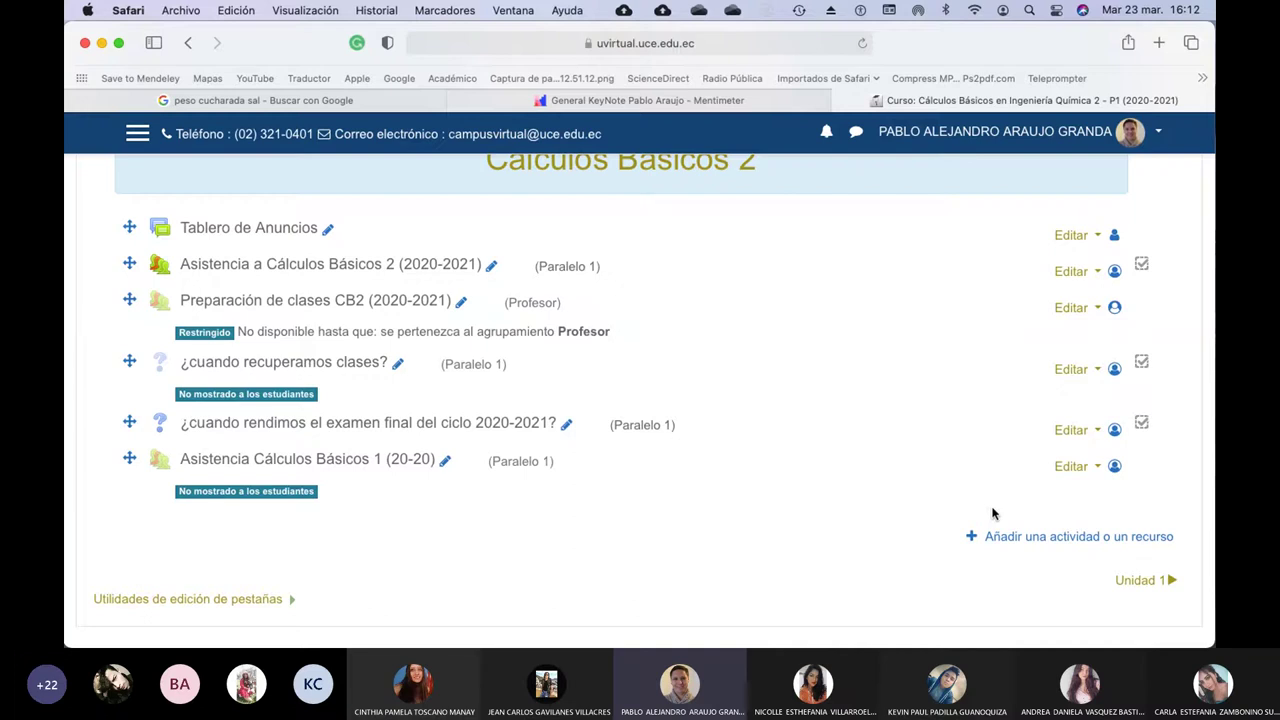
click(1097, 432)
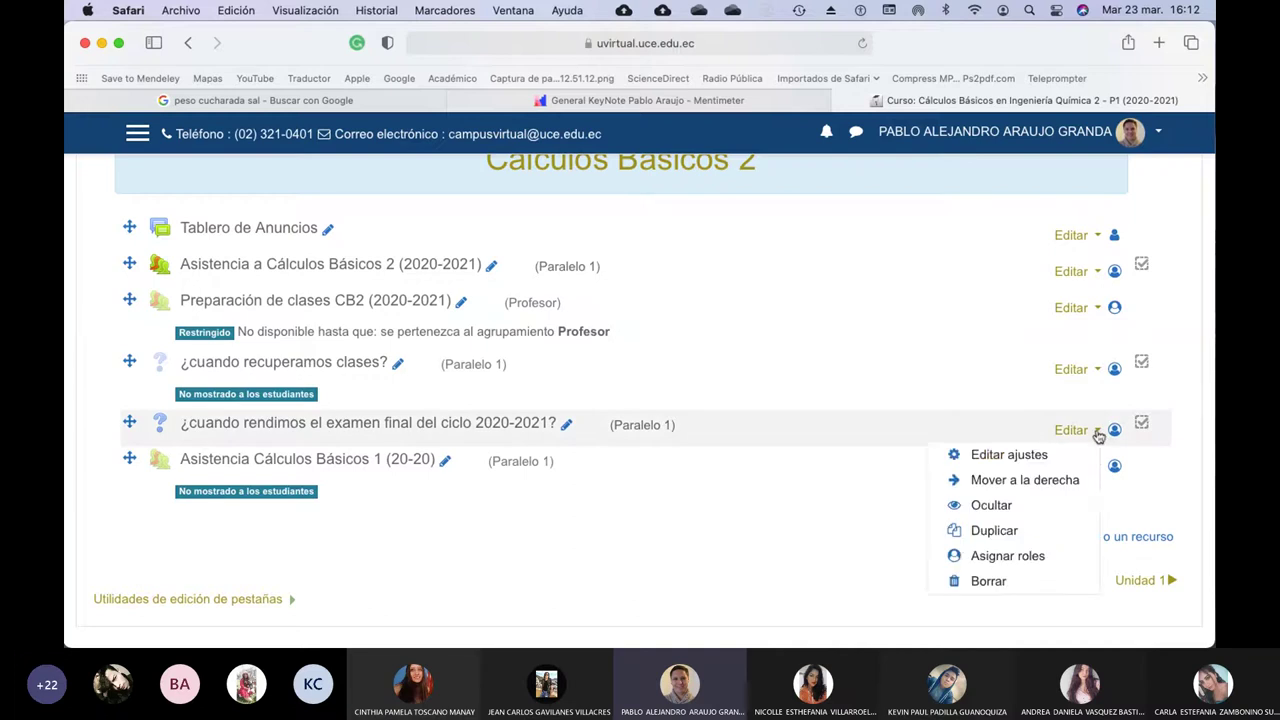
click(995, 458)
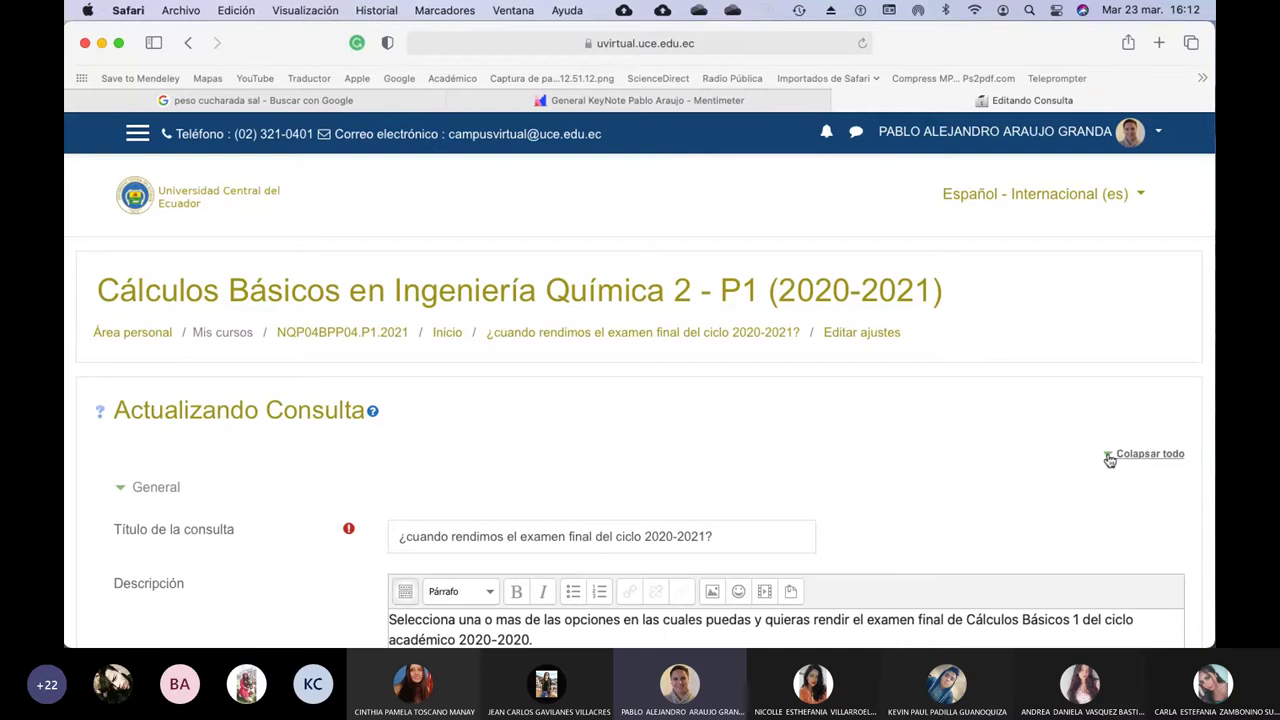
click(1110, 457)
Update the poll description to refer to Cálculos Básicos 2 and the academic cycle 2020-2021.
scroll(953, 444, down, 5)
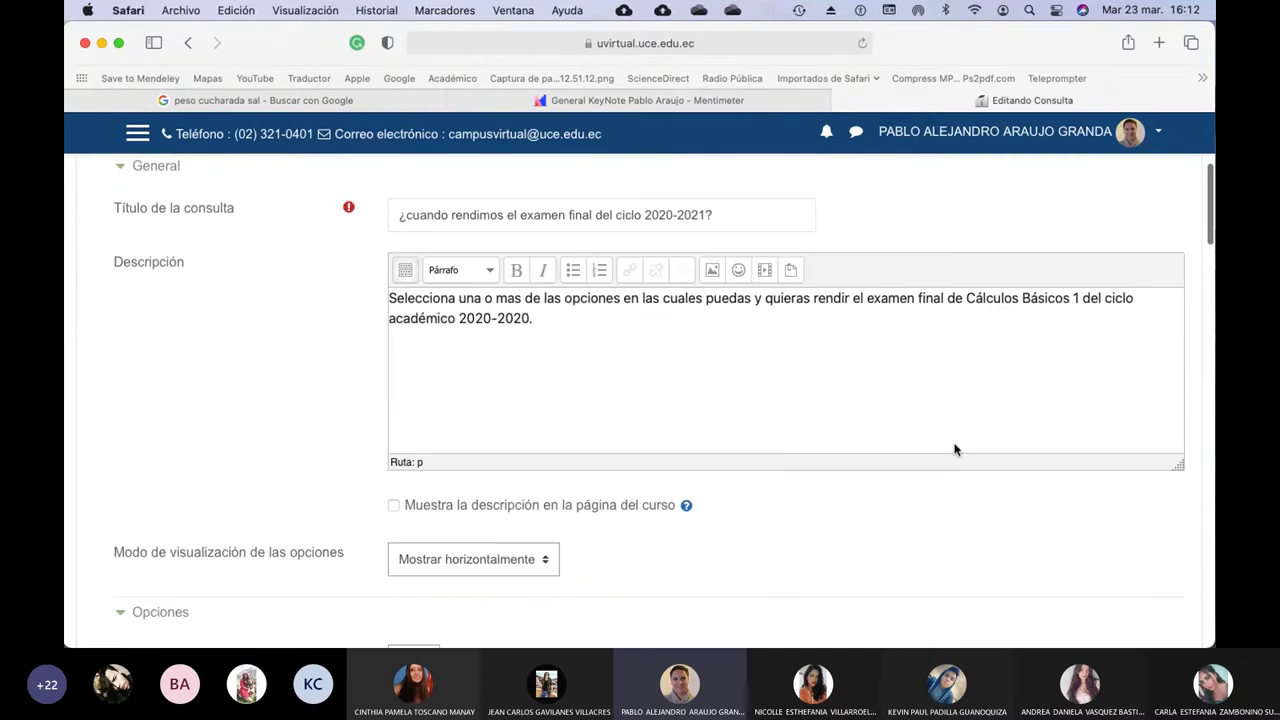
click(527, 320)
key(BackSpace)
text(1)
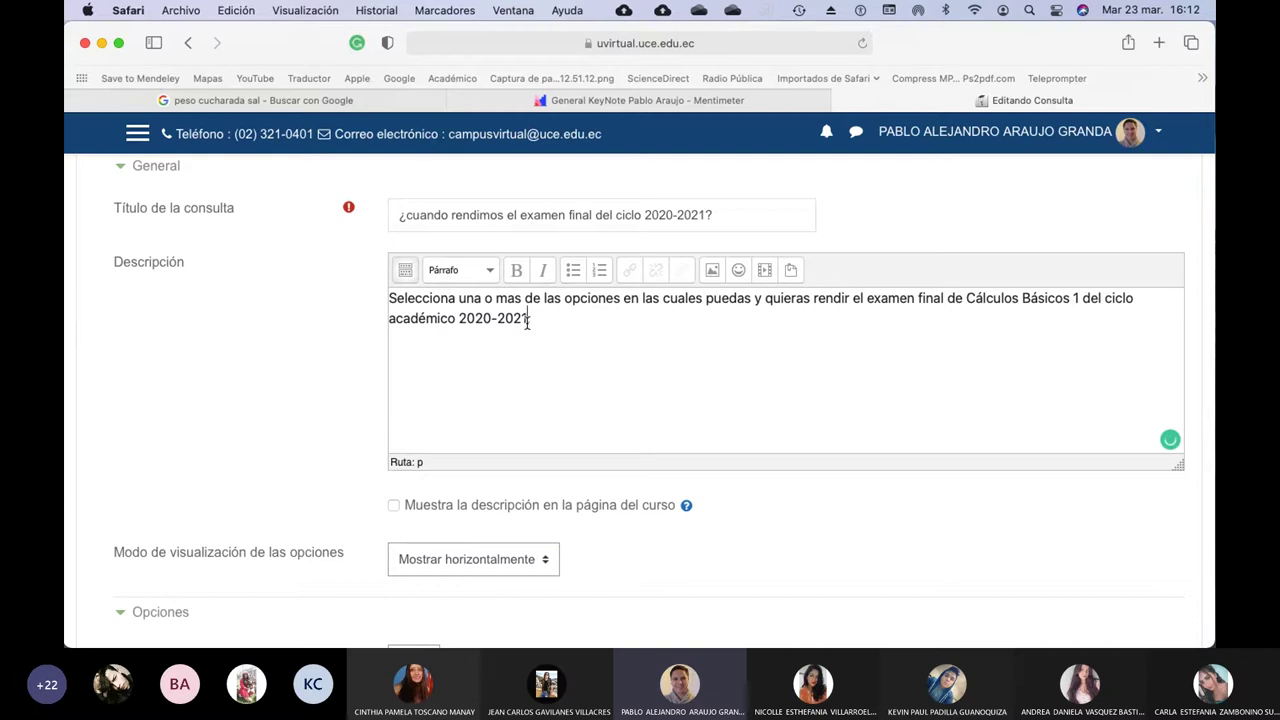
text(.)
click(1076, 305)
key(BackSpace)
text(2)
Check the exam schedule in Mail and replace the poll's Opción 1 with "Martes 30.03.2021 a las 16h00".
scroll(800, 460, down, 3)
scroll(772, 472, down, 5)
scroll(772, 472, up, 2)
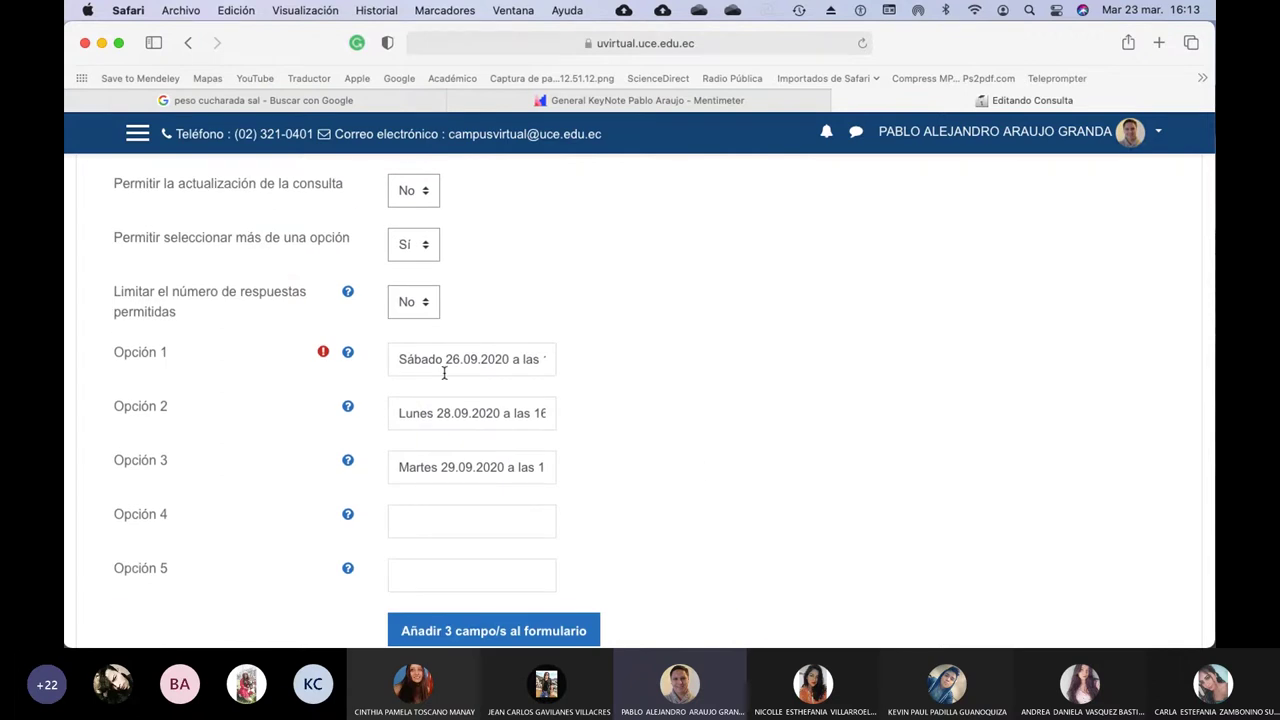
key(super+Tab)
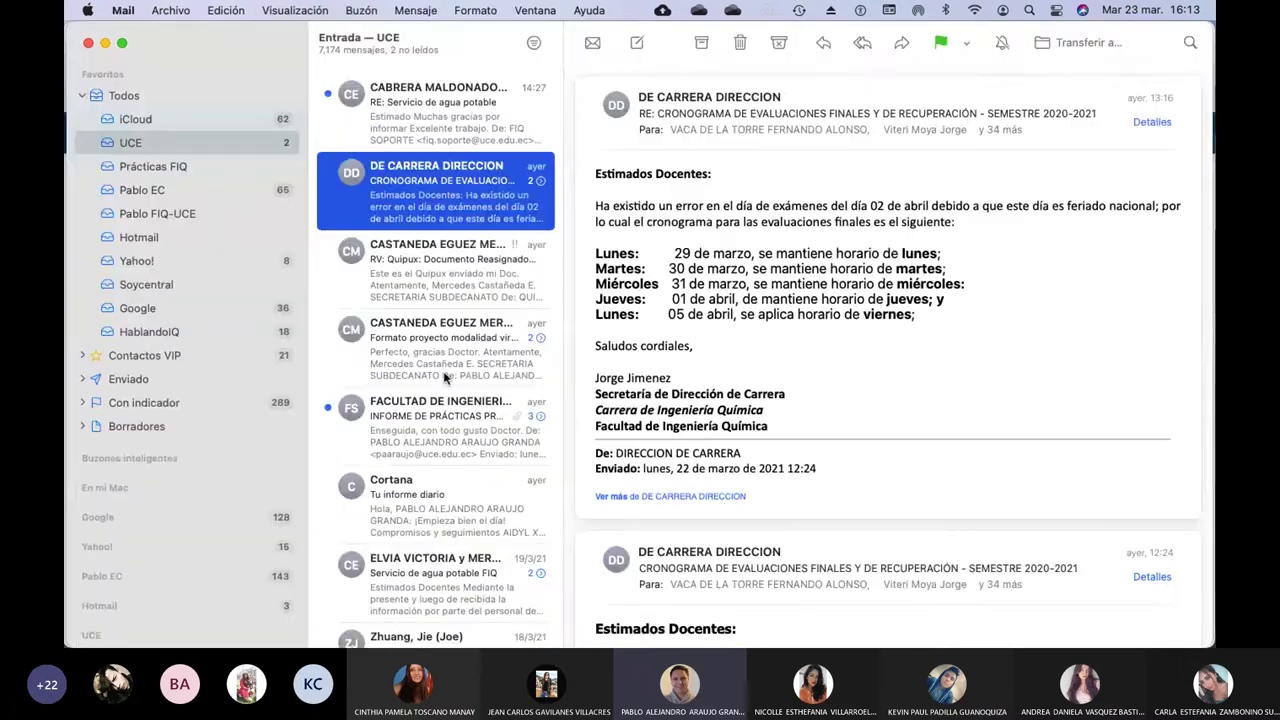
key(super+Tab)
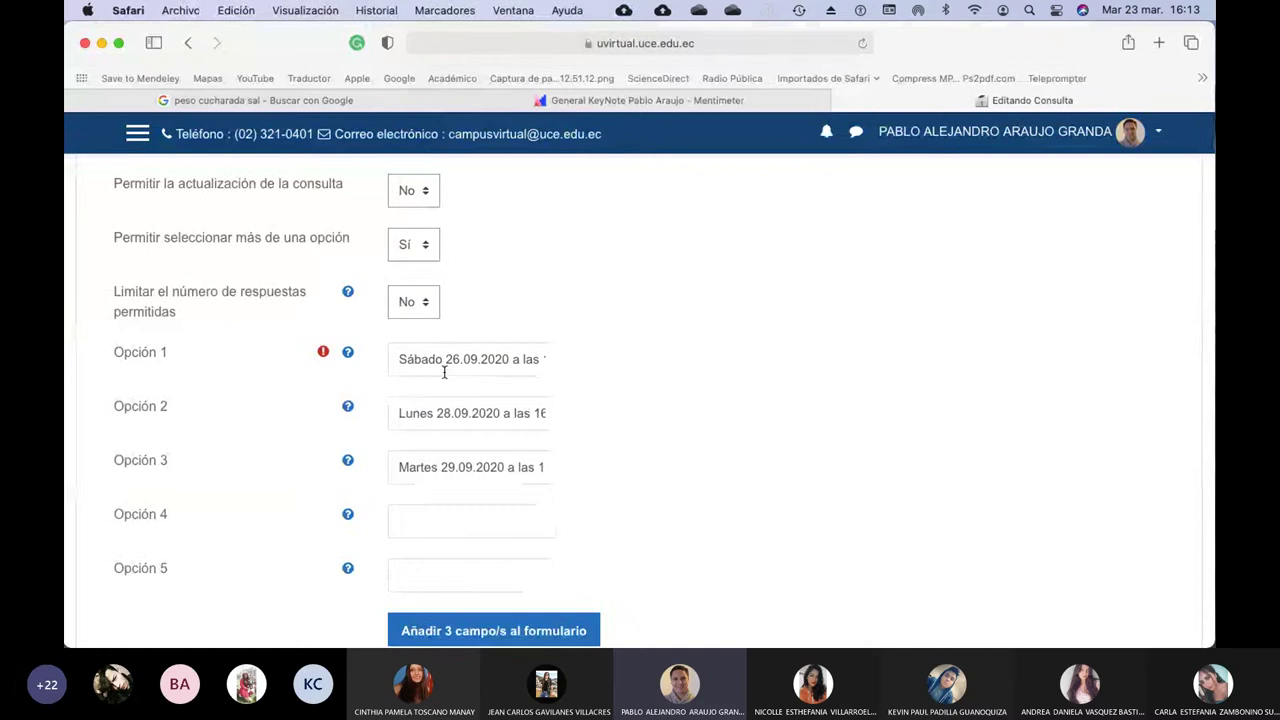
drag(398, 359, 580, 366)
text(Martes 30 )
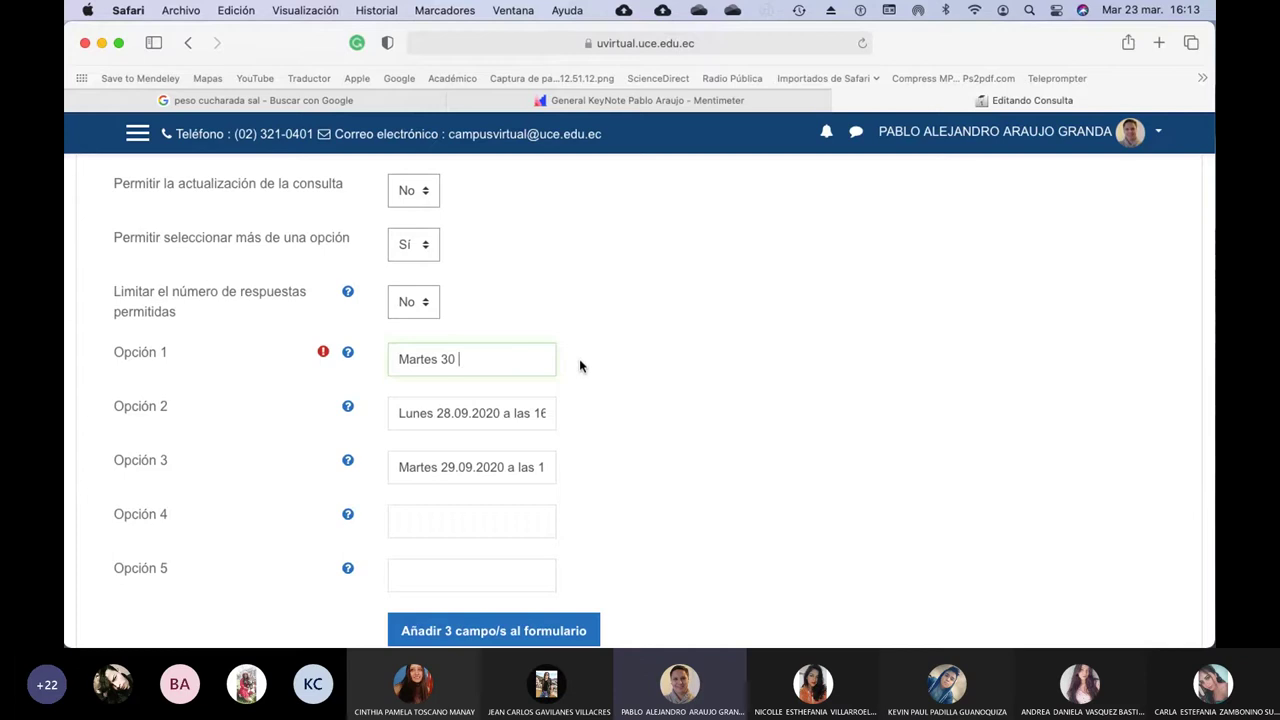
text(.03)
text(.2021)
text(a las 16h00)
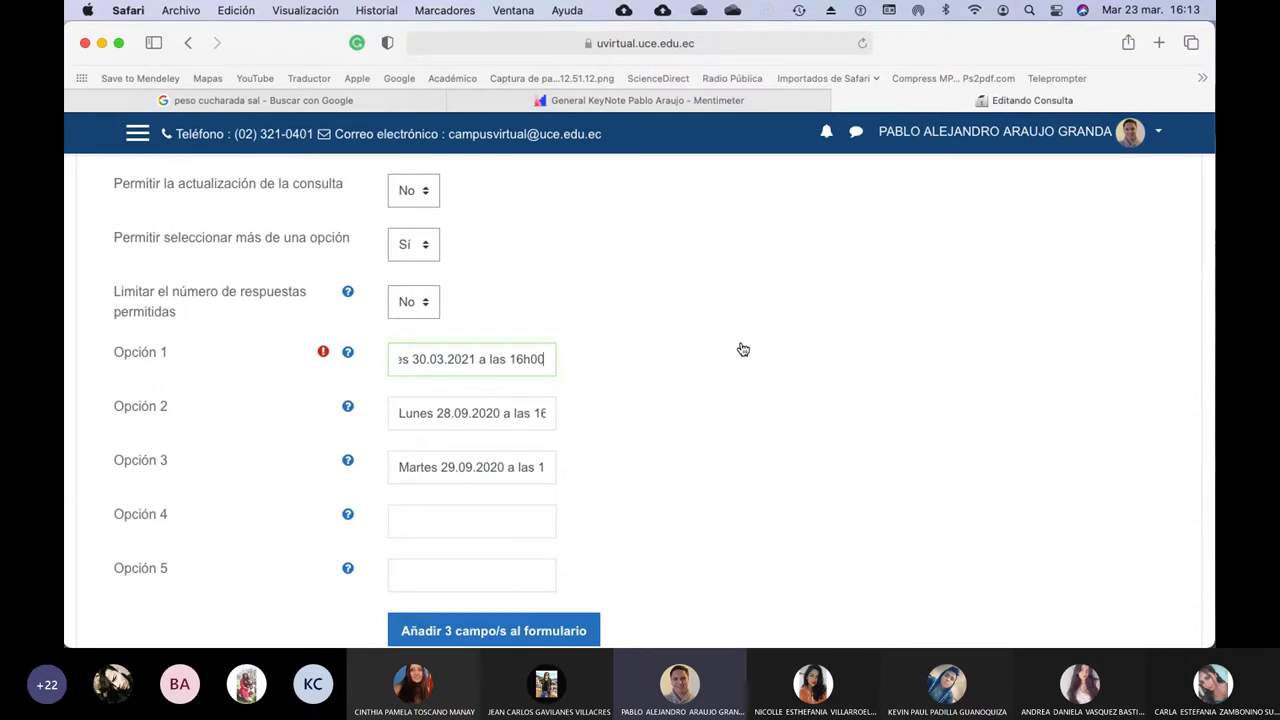
Check the exam schedule in Mail and append the duration "(2h)" to the poll's Opción 1 in Safari.
key(super+Tab)
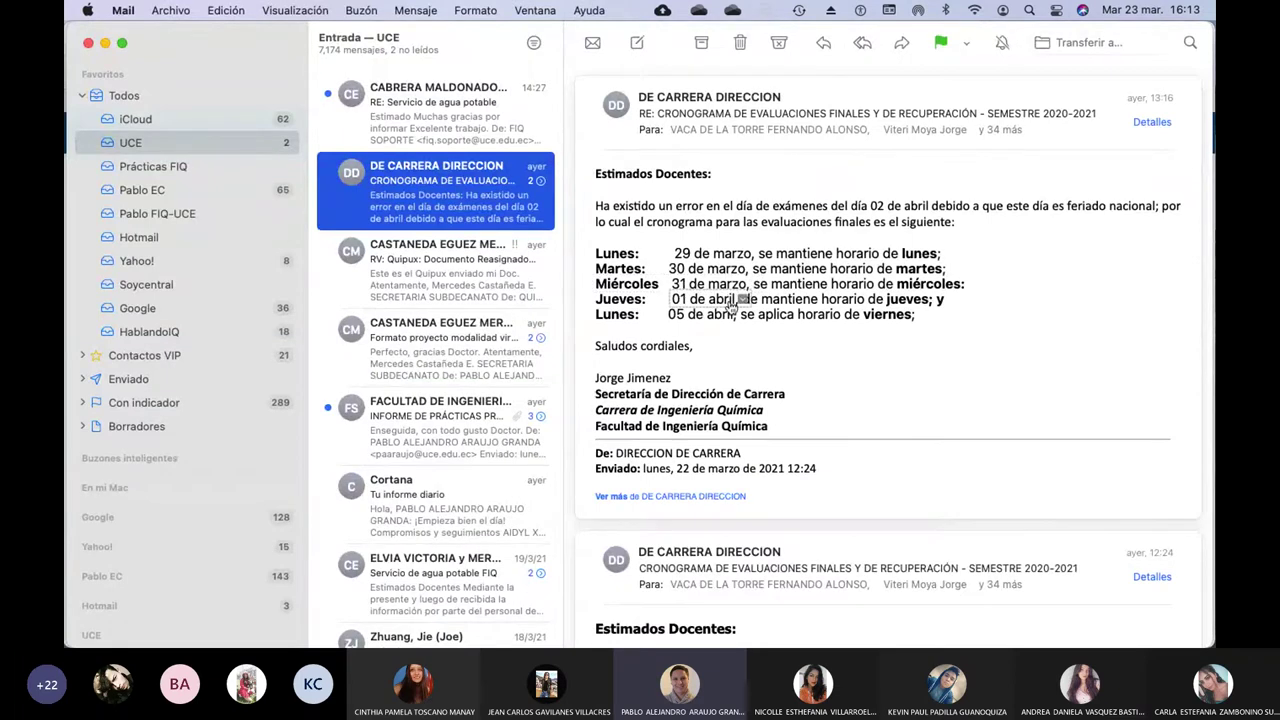
key(super+Tab)
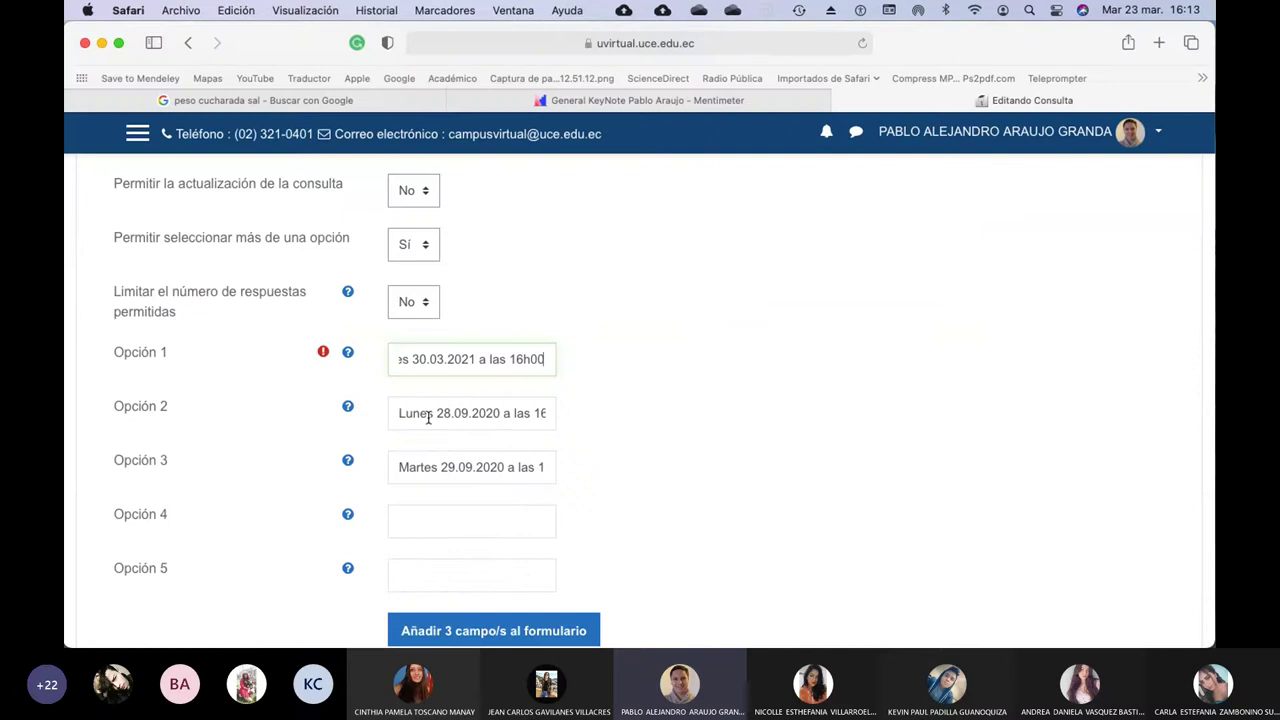
text((2h)
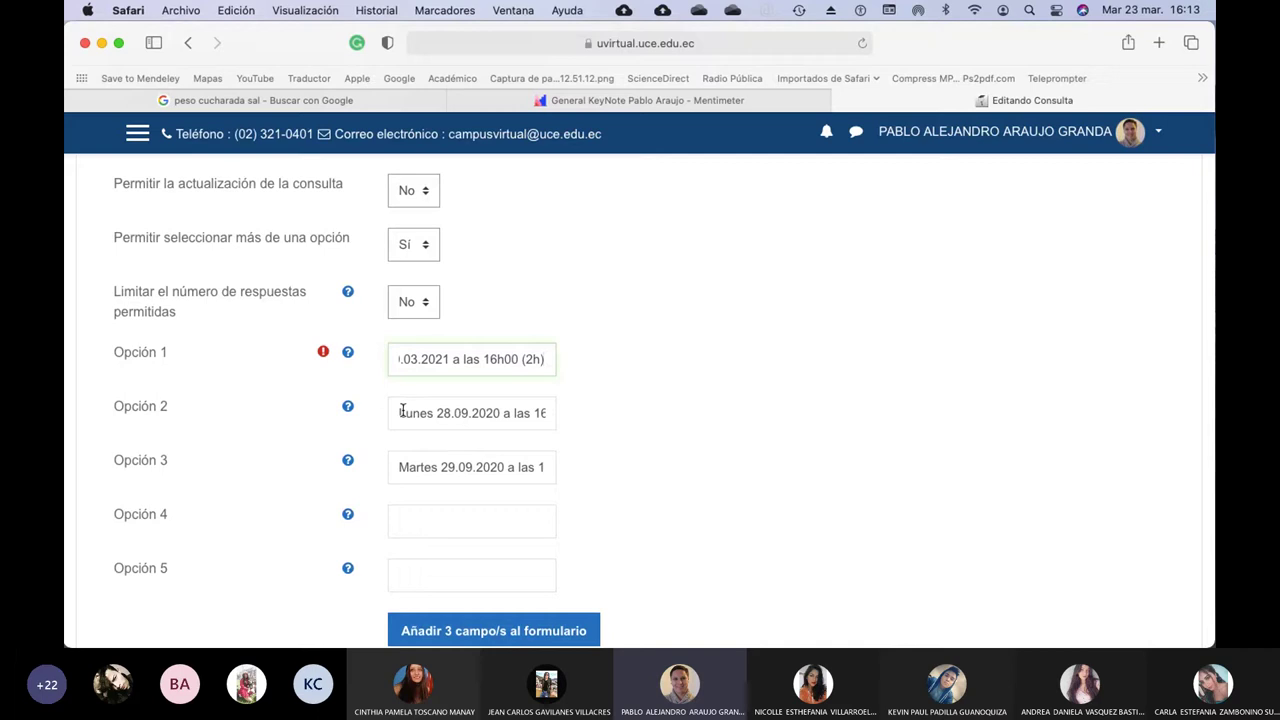
Replace the poll's Opción 2 with "Miércoles 31.03.2021 a las 13h00 (1h)".
drag(398, 412, 603, 413)
text(M)
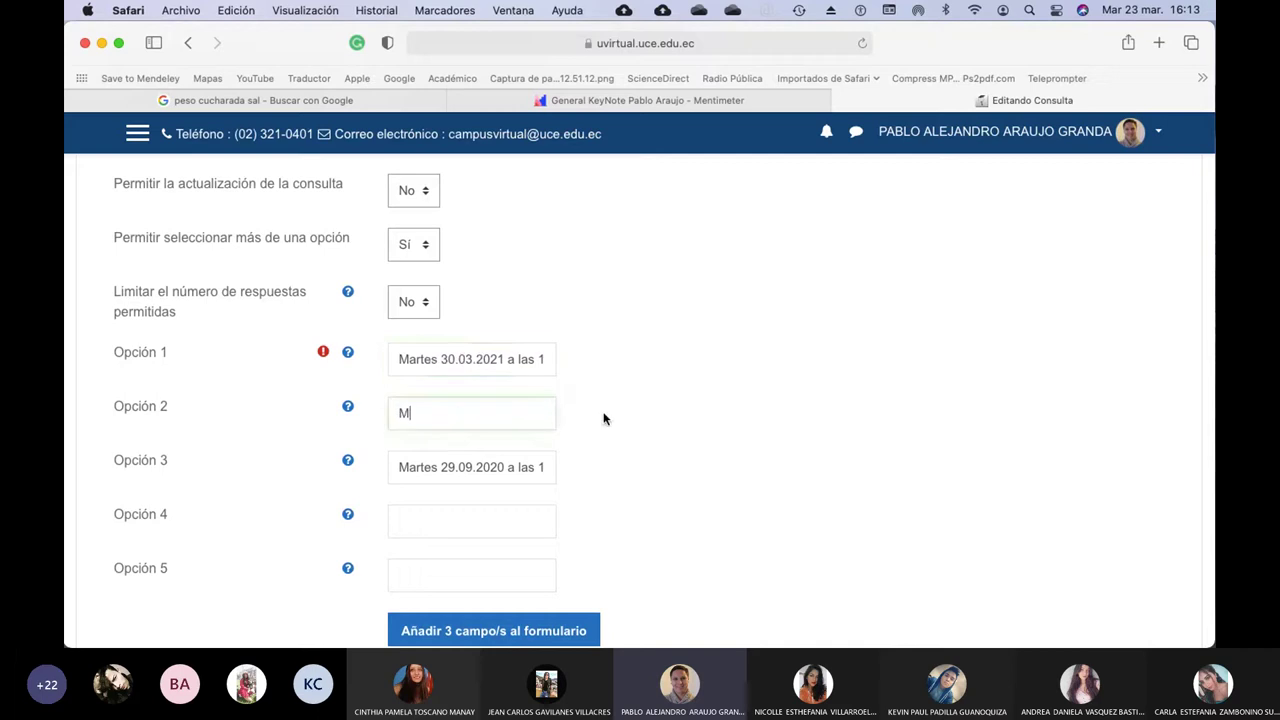
text(iércoles 31.03.2021 a l)
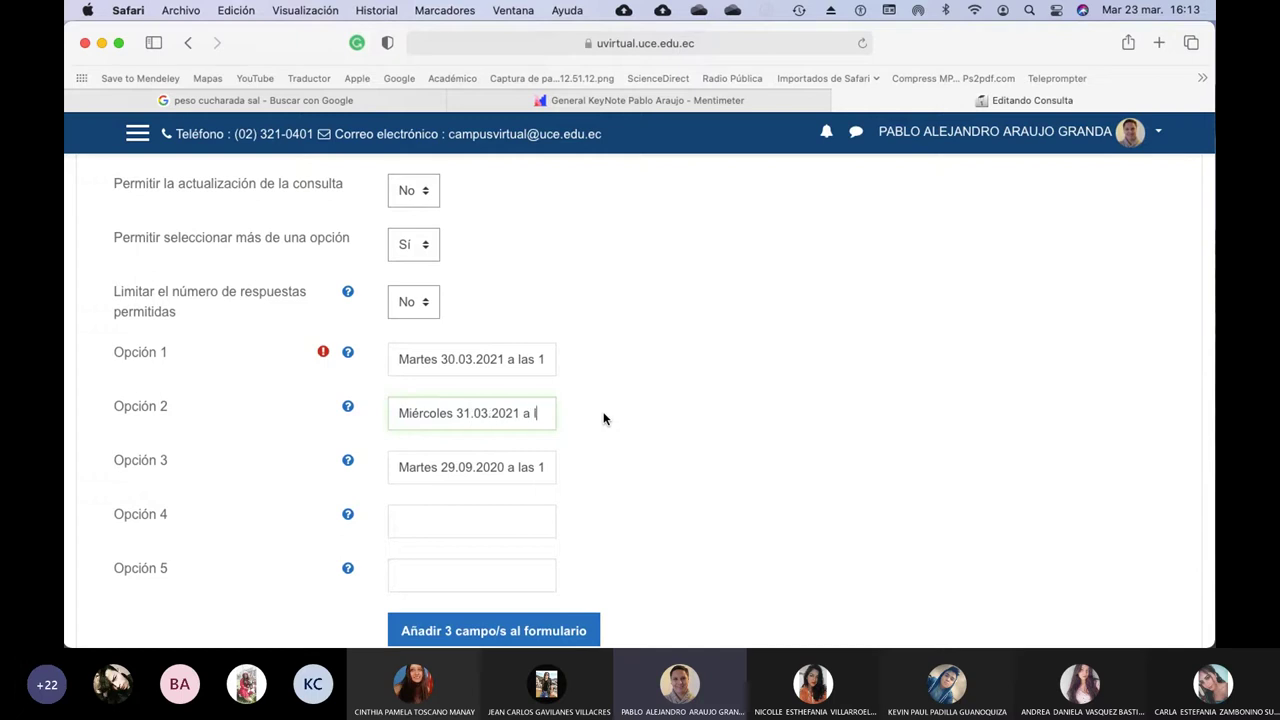
text(as 13h00)
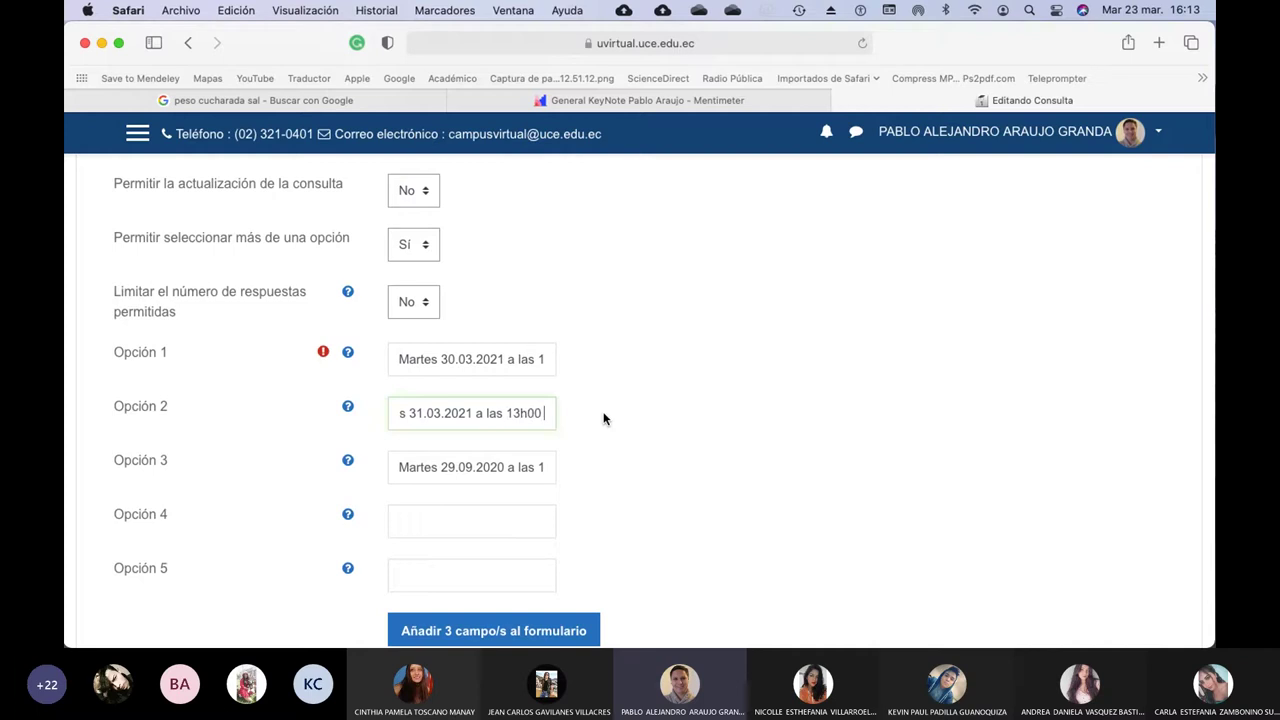
text( (1h)
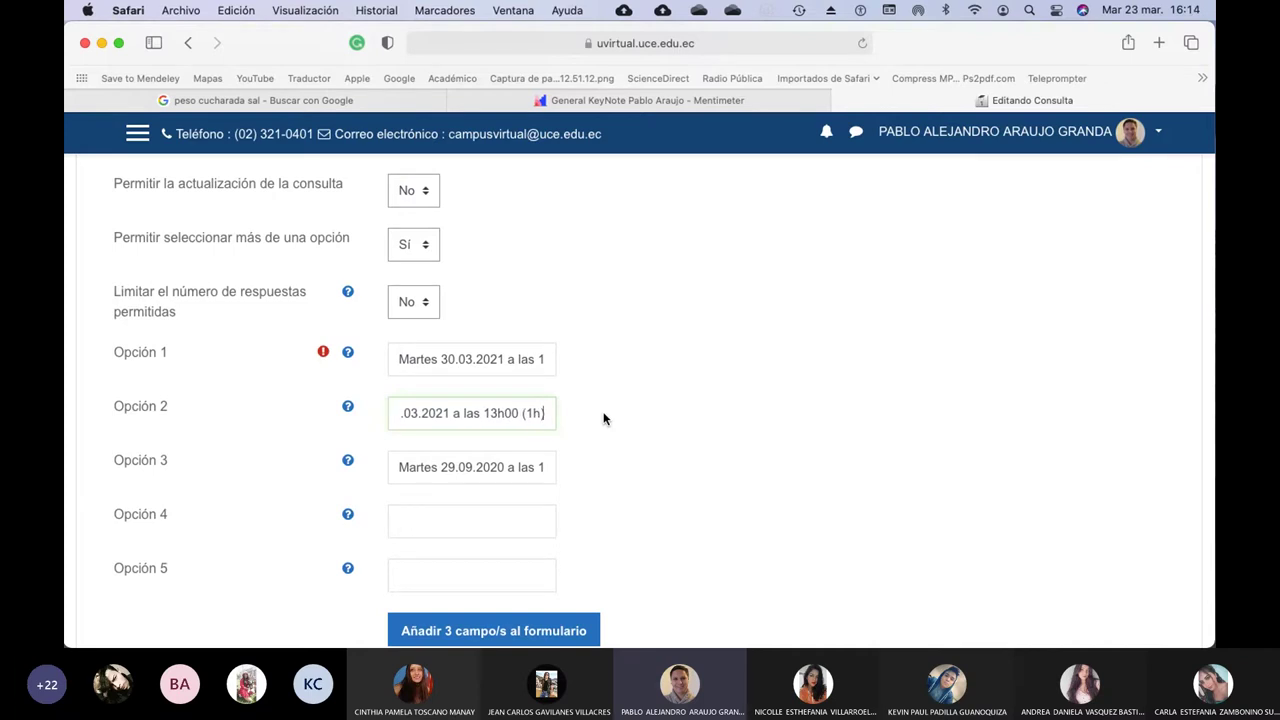
Check the exam schedule in Mail and replace the poll's Opción 3 with "Jueves 01.04.2021 a las 16h00 (2h)".
key(super+Tab)
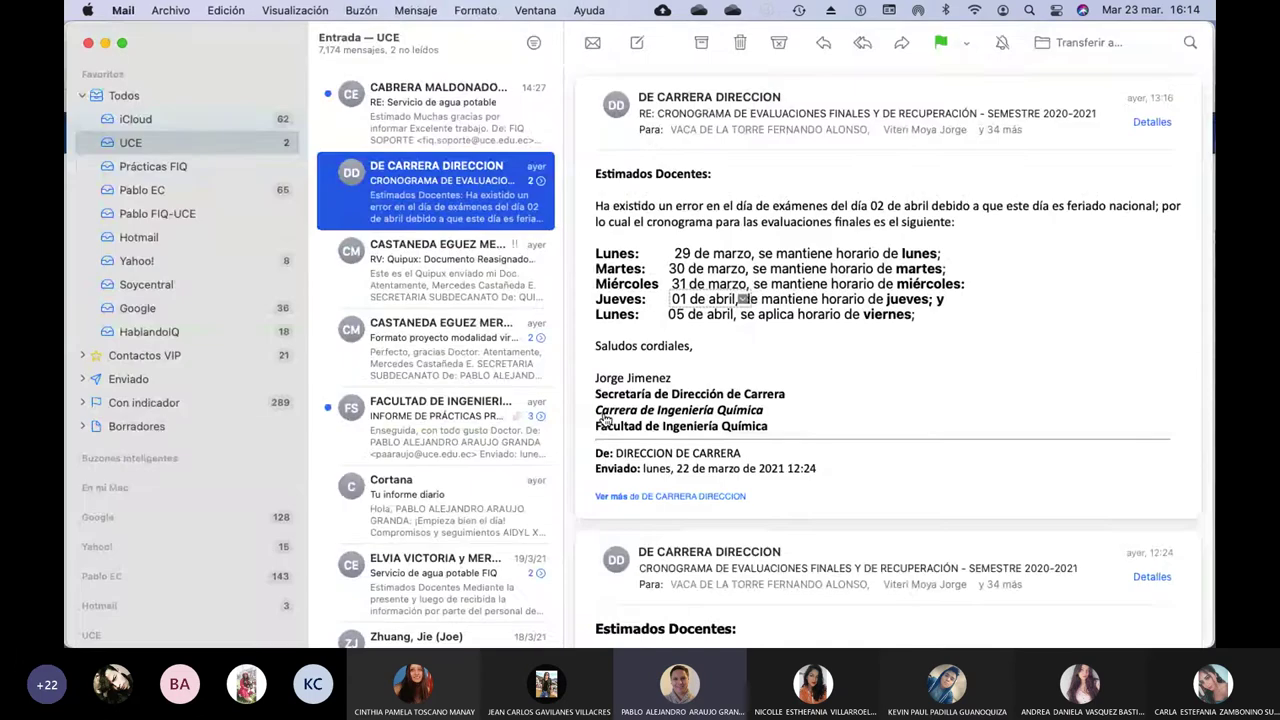
mouse_move(707, 300)
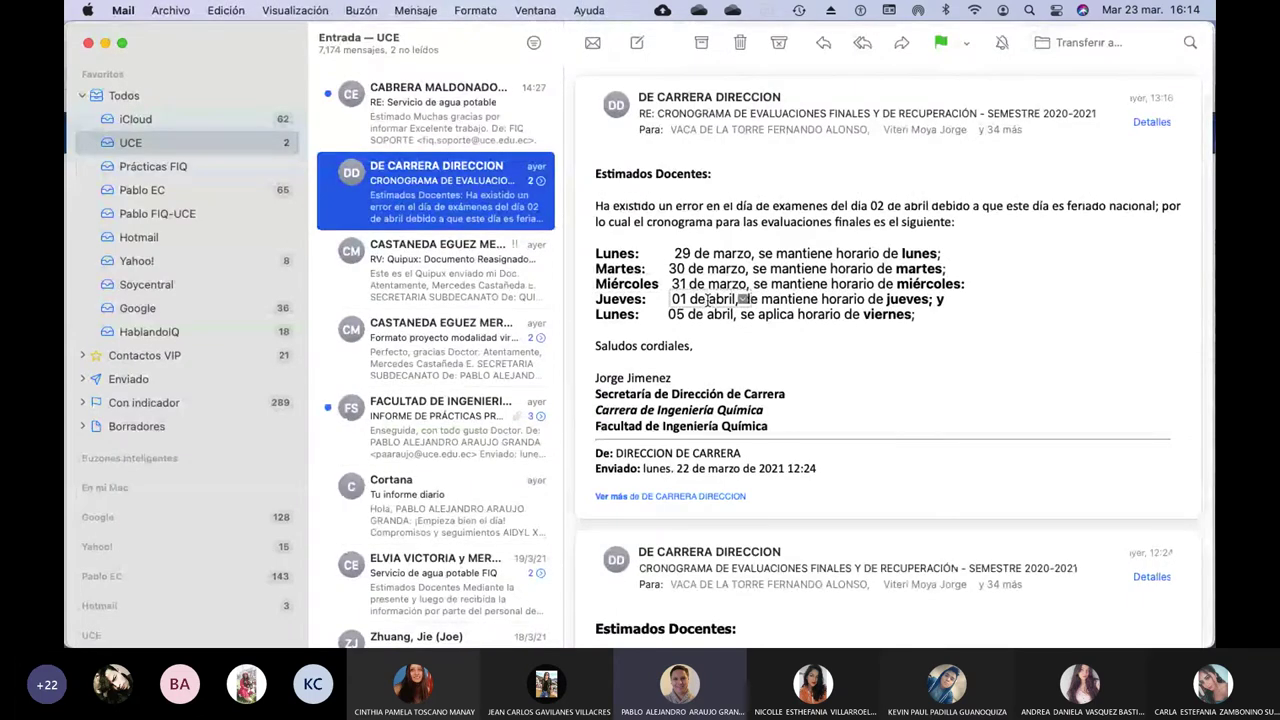
key(super+Tab)
drag(390, 474, 614, 465)
text(Jue)
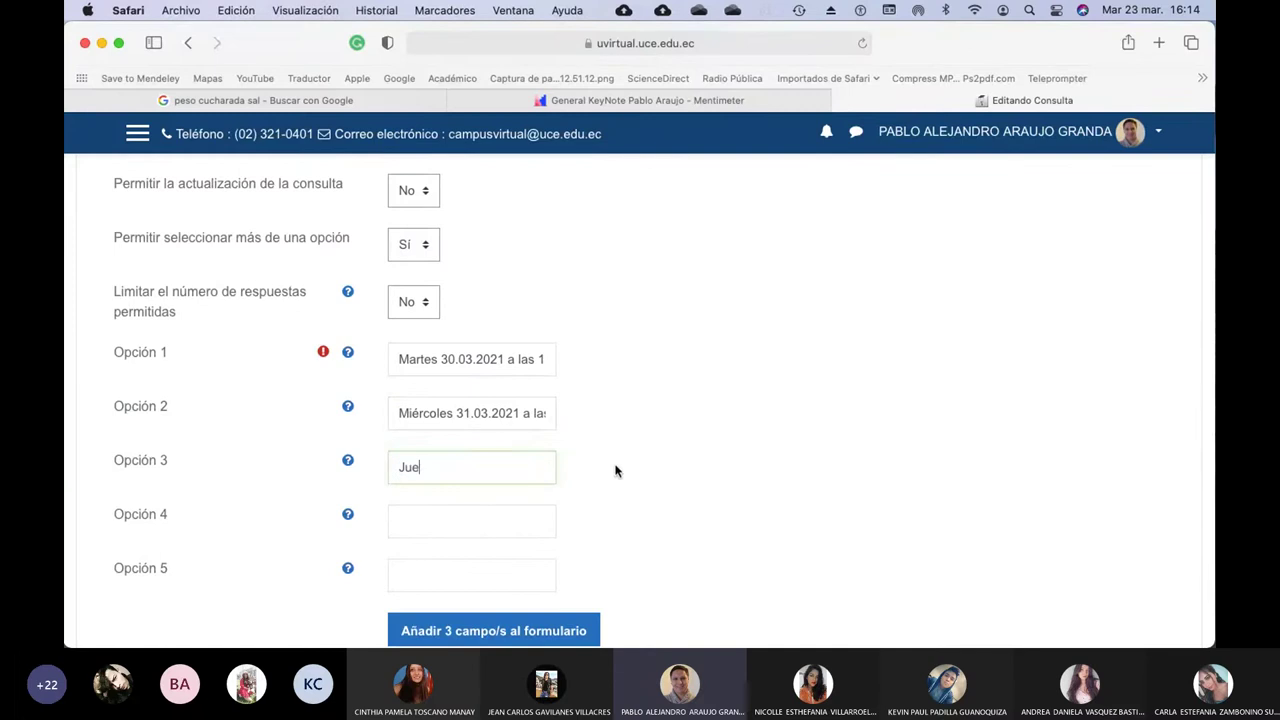
text(ves 01.04.2021 a las 16h)
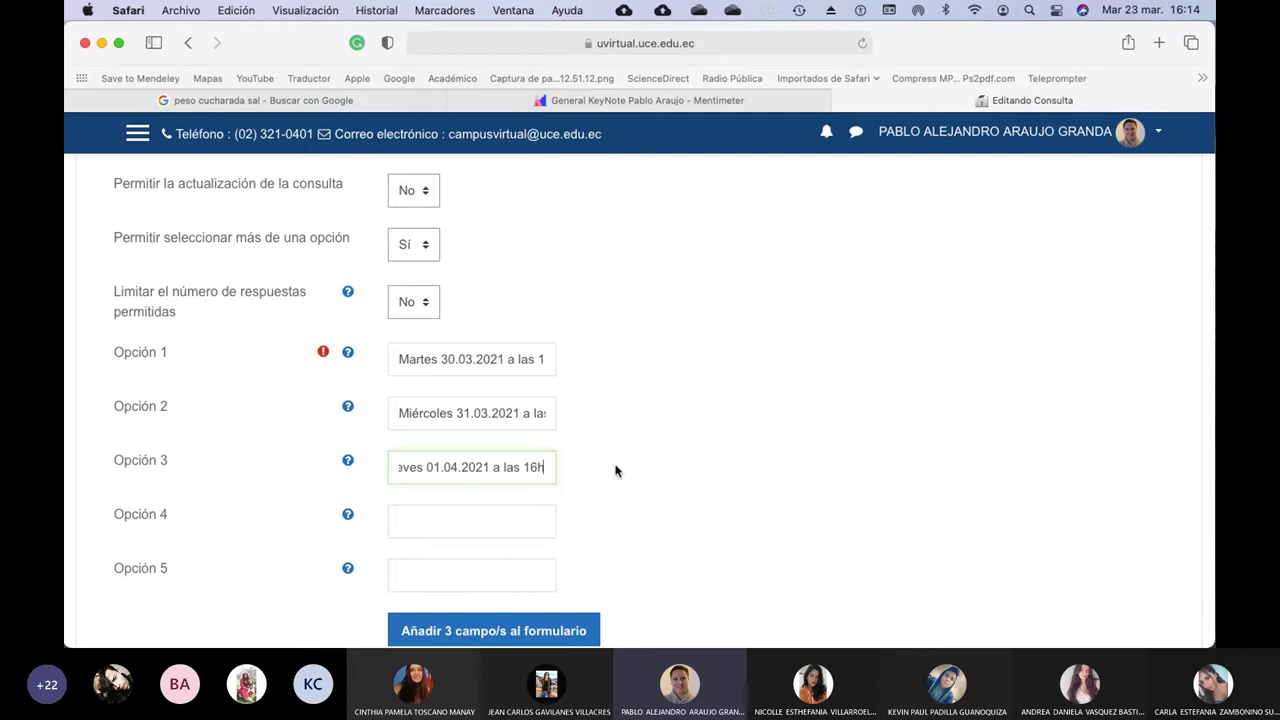
text(00 (2)
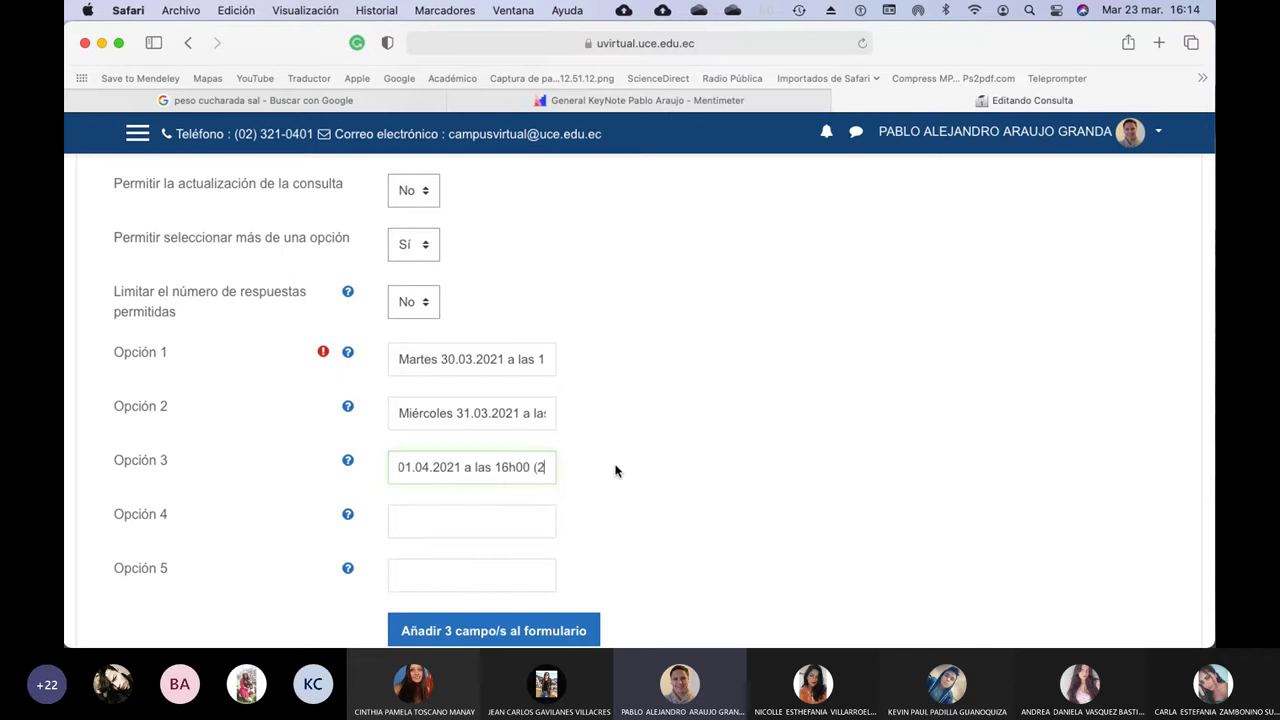
text(h))
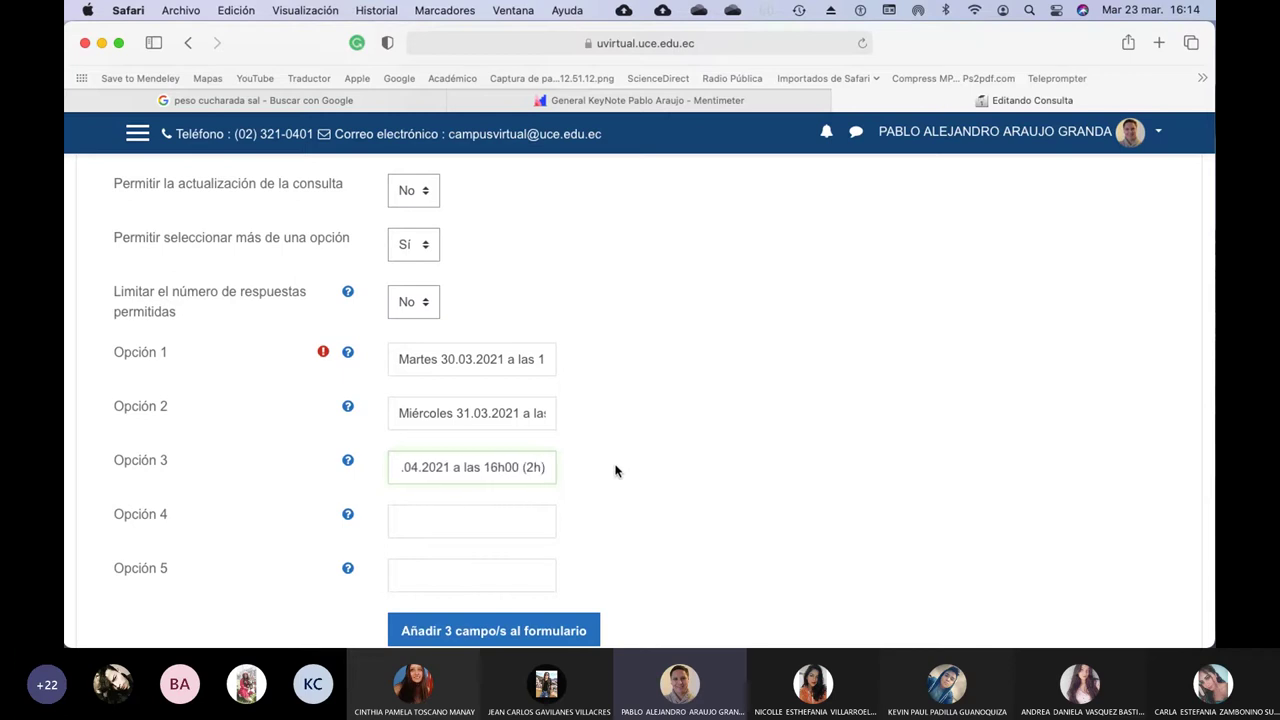
Consult the exam schedule in Mail and fill in the poll's Opción 4 with "Lunes 05.04.2021 a las 16h00 (2h)".
key(super+Tab)
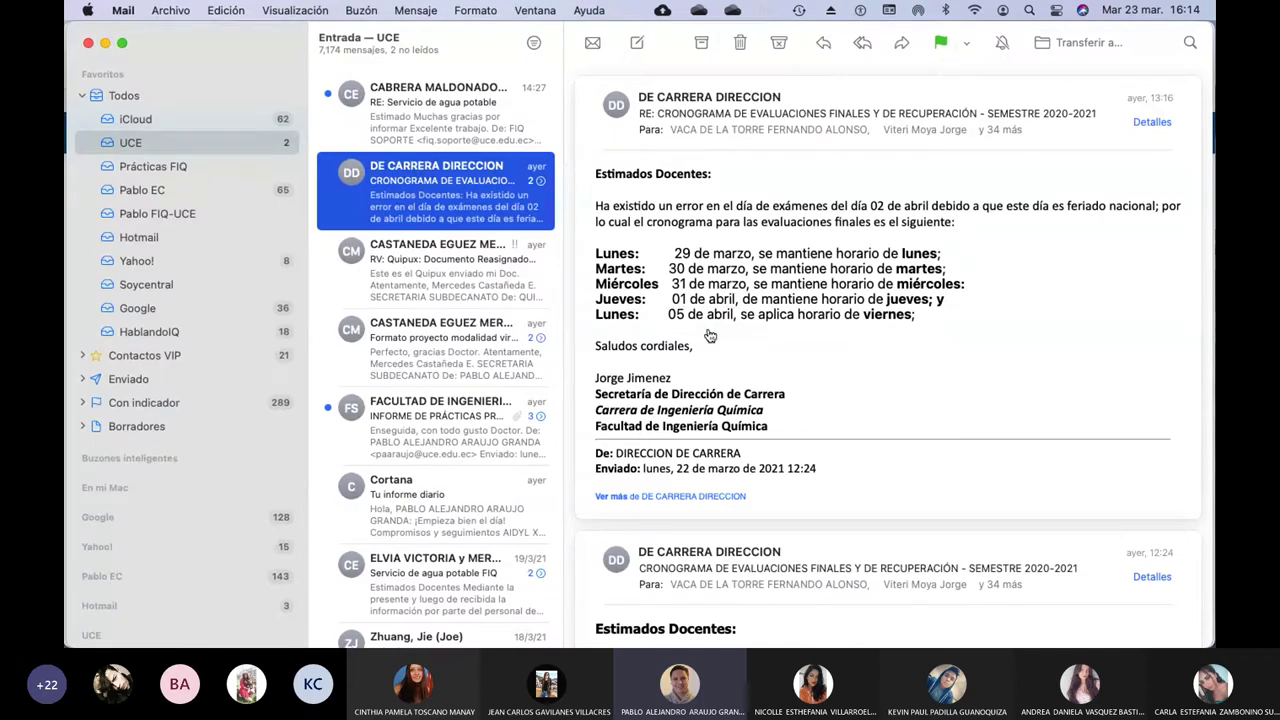
key(super+Tab)
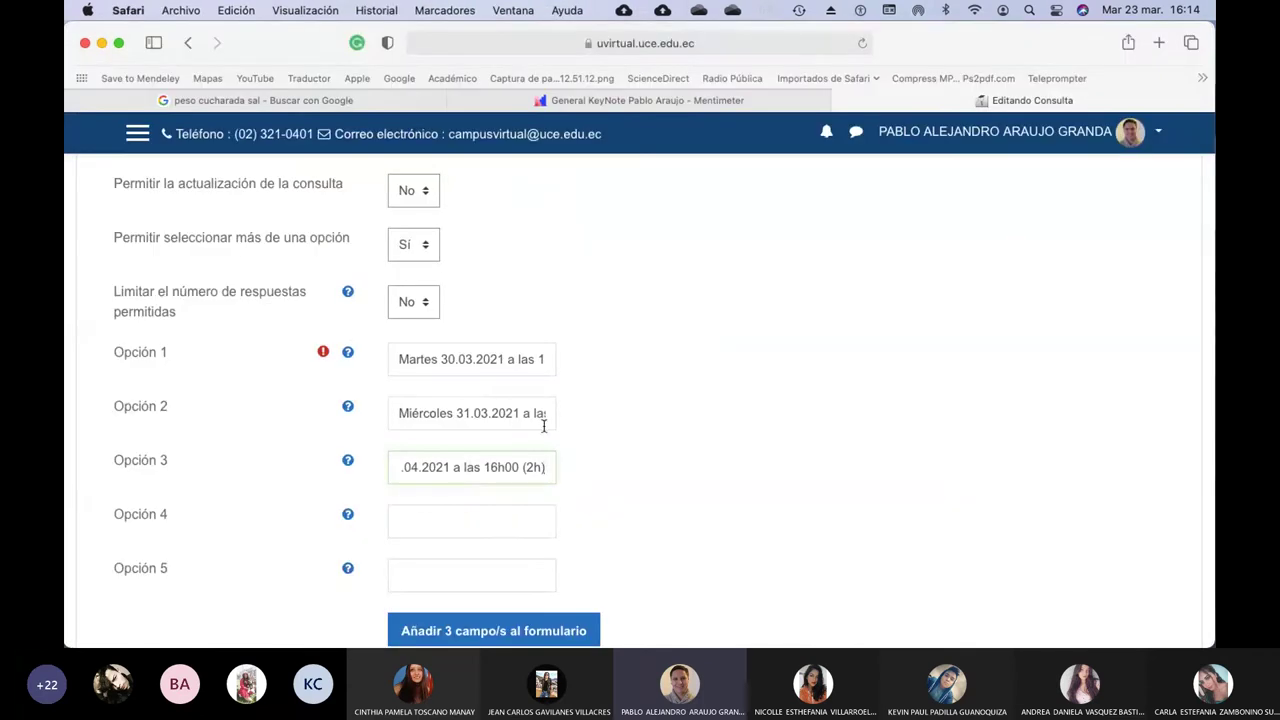
click(457, 525)
text(Lunes )
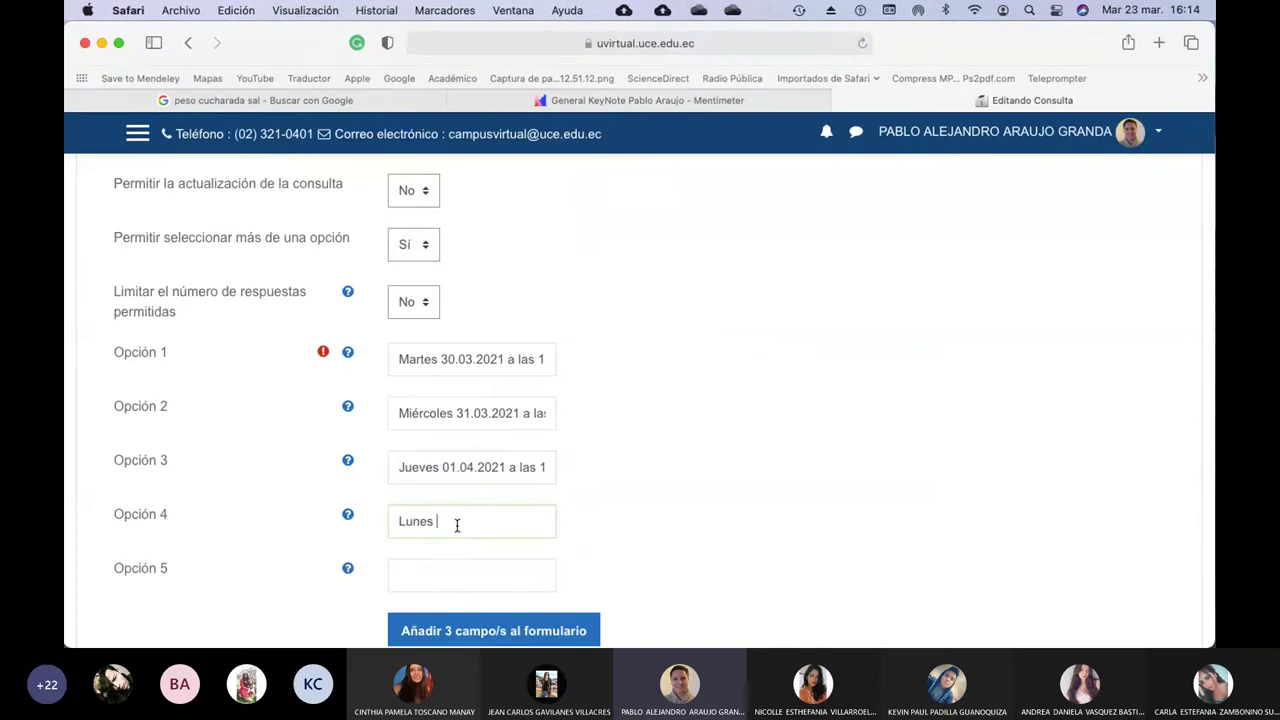
text(05.04.2021 a las 16h00 (2h)
Review the poll's description and options, and set the date from which responses are allowed to 23 marzo at 16:00.
scroll(672, 465, up, 5)
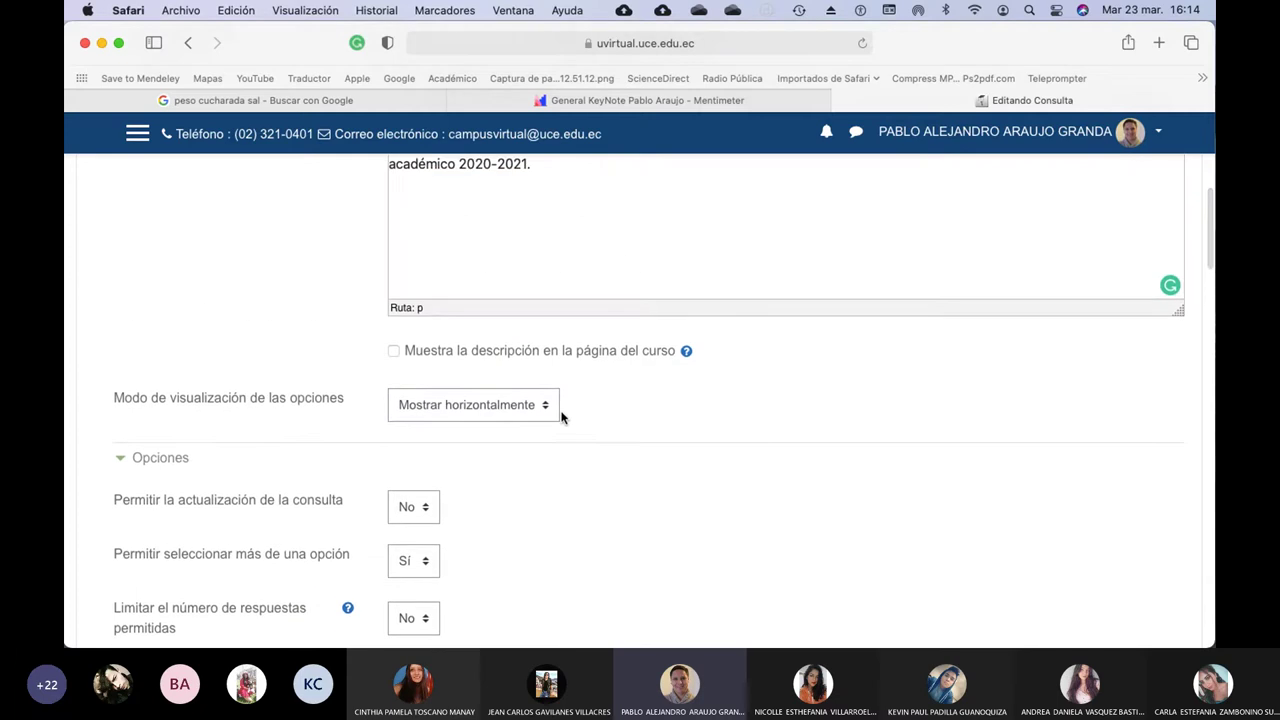
scroll(573, 428, up, 2)
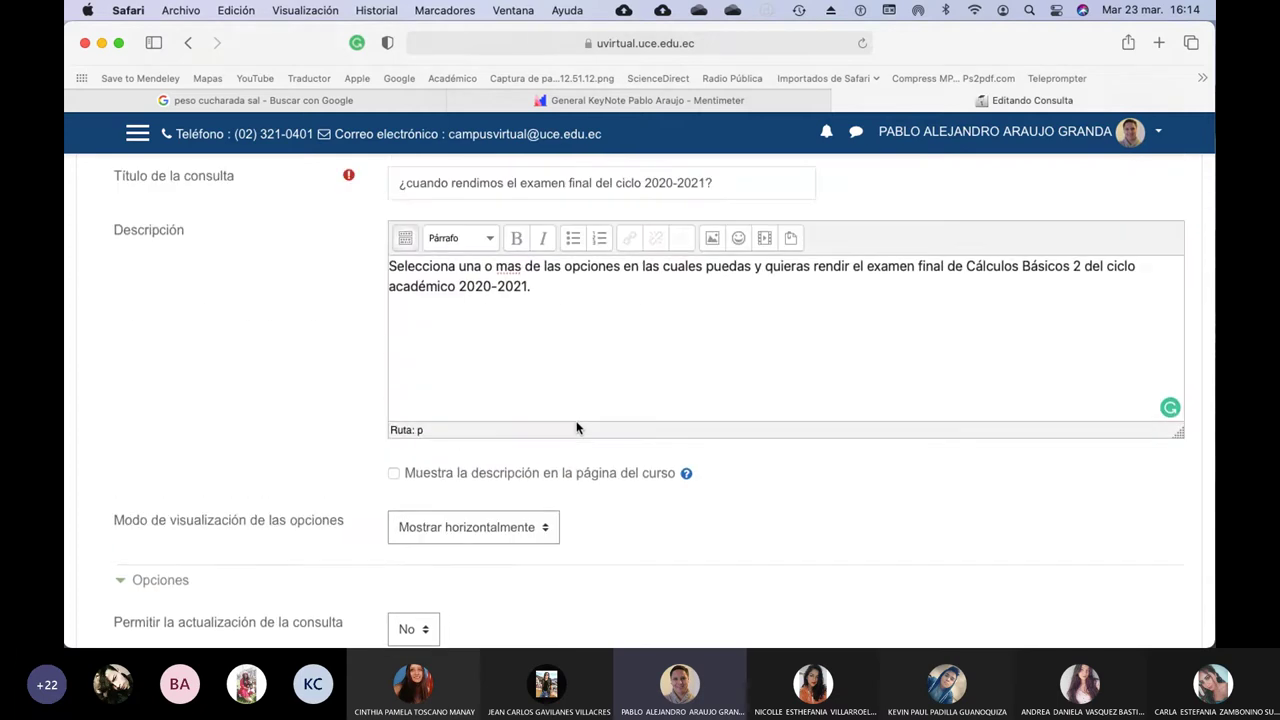
scroll(576, 428, down, 5)
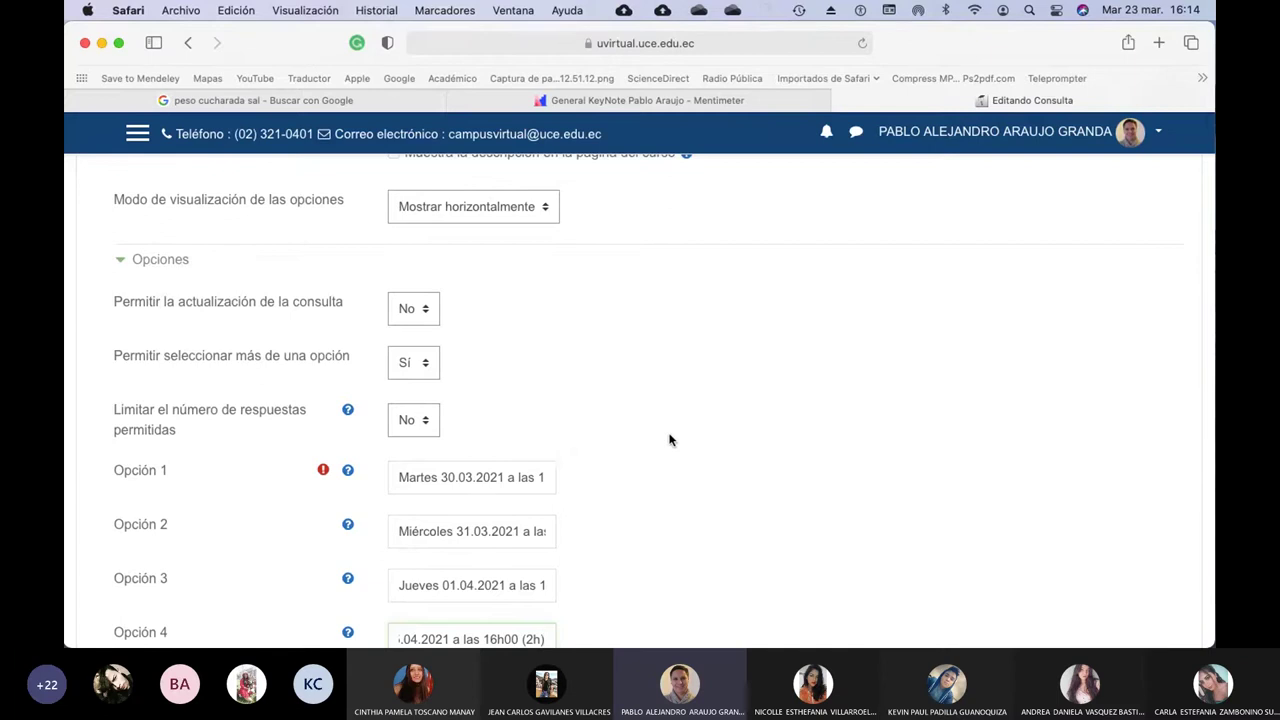
scroll(670, 440, down, 3)
scroll(670, 440, down, 1)
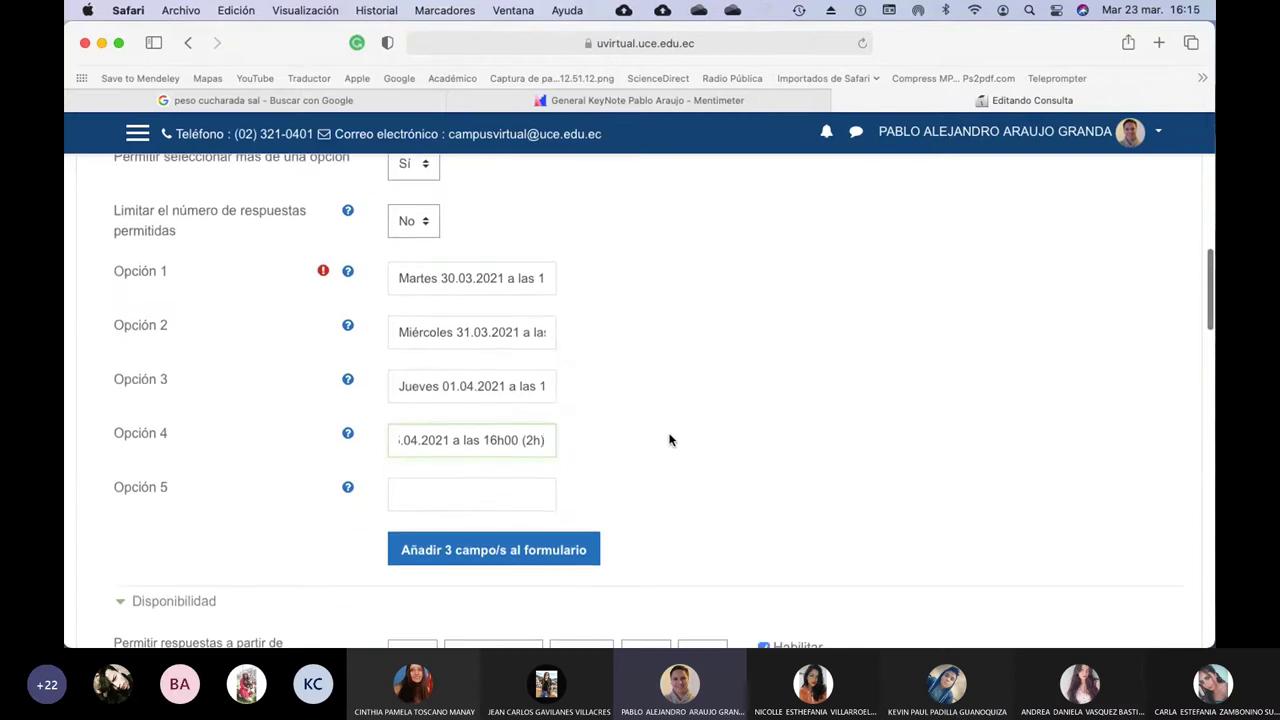
scroll(670, 440, down, 4)
scroll(670, 440, down, 1)
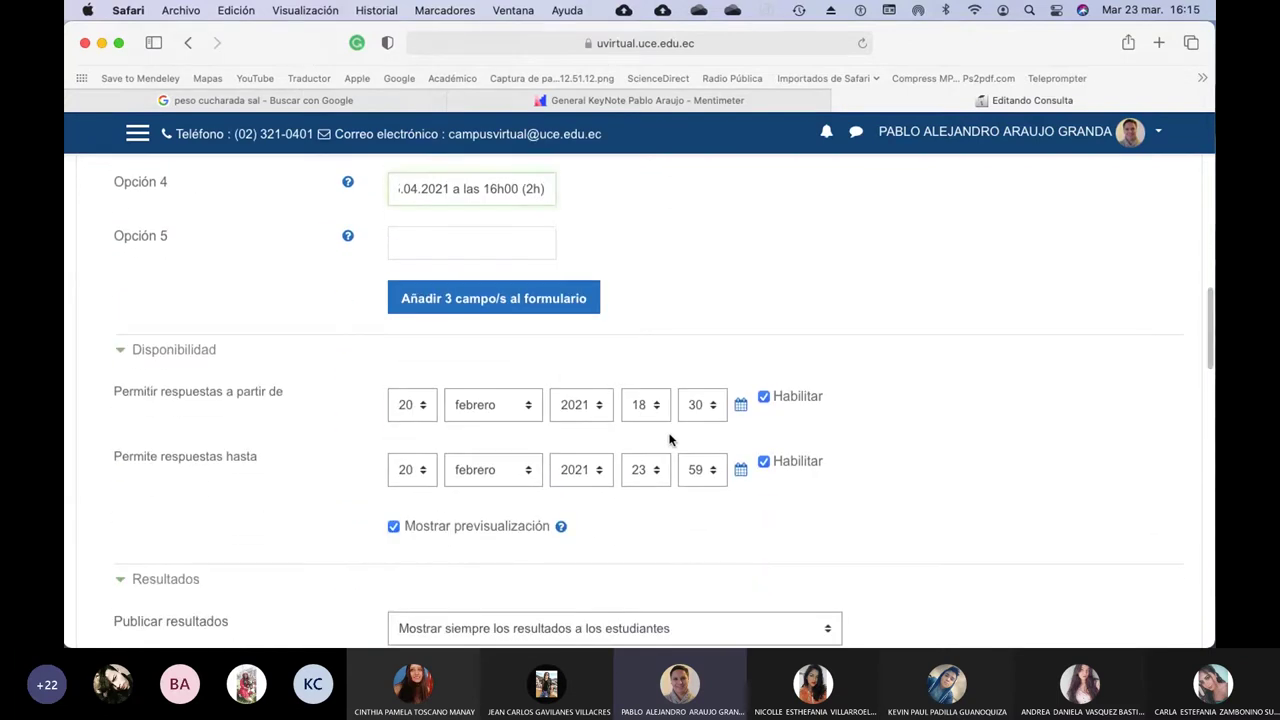
click(418, 410)
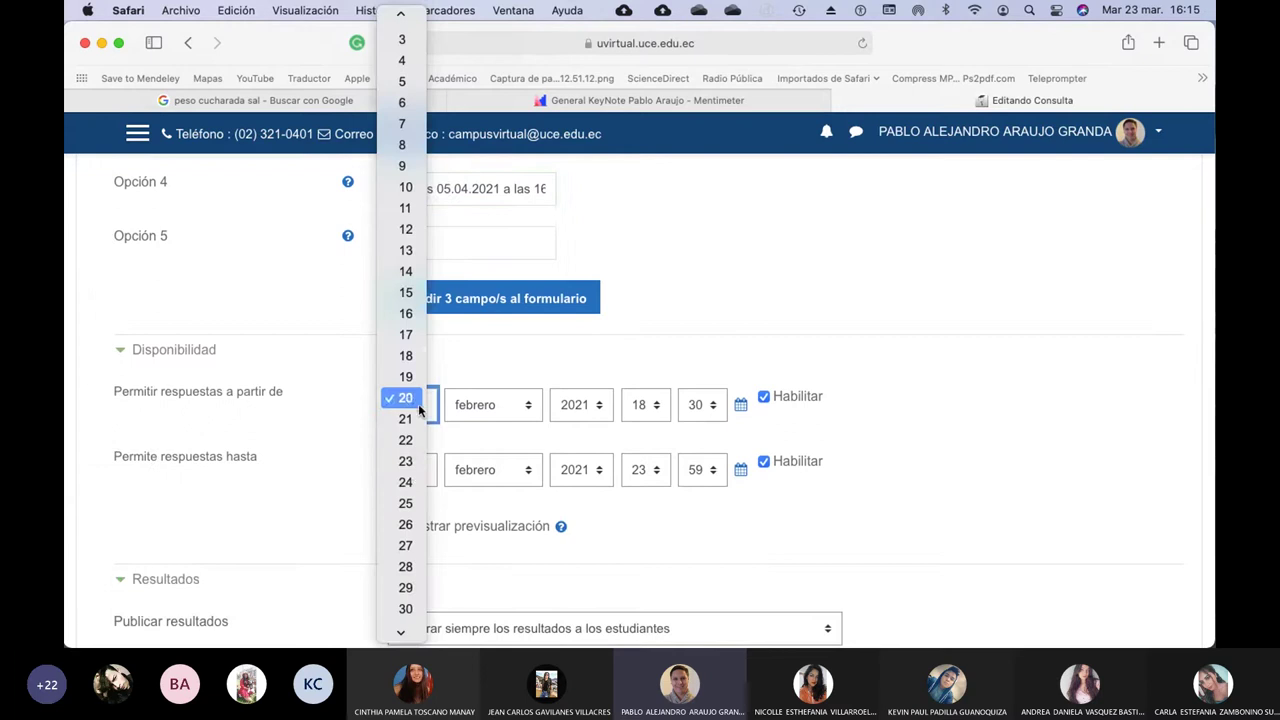
click(408, 460)
click(495, 405)
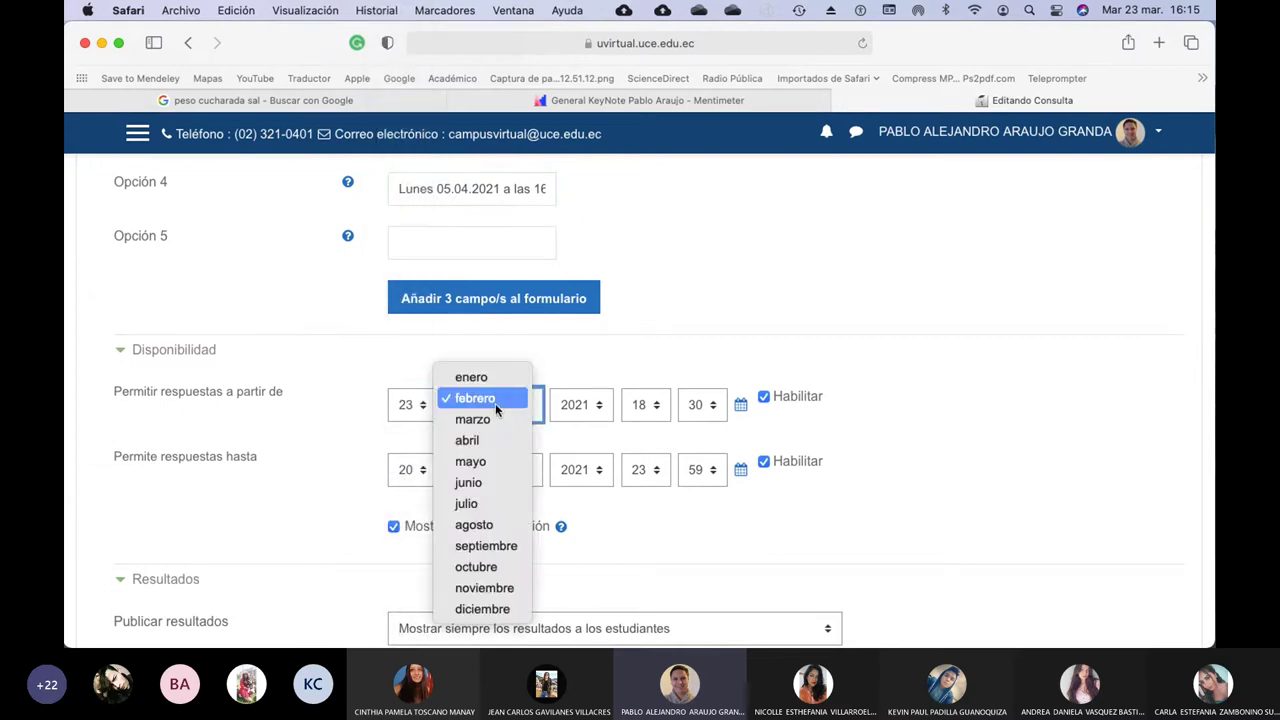
click(495, 421)
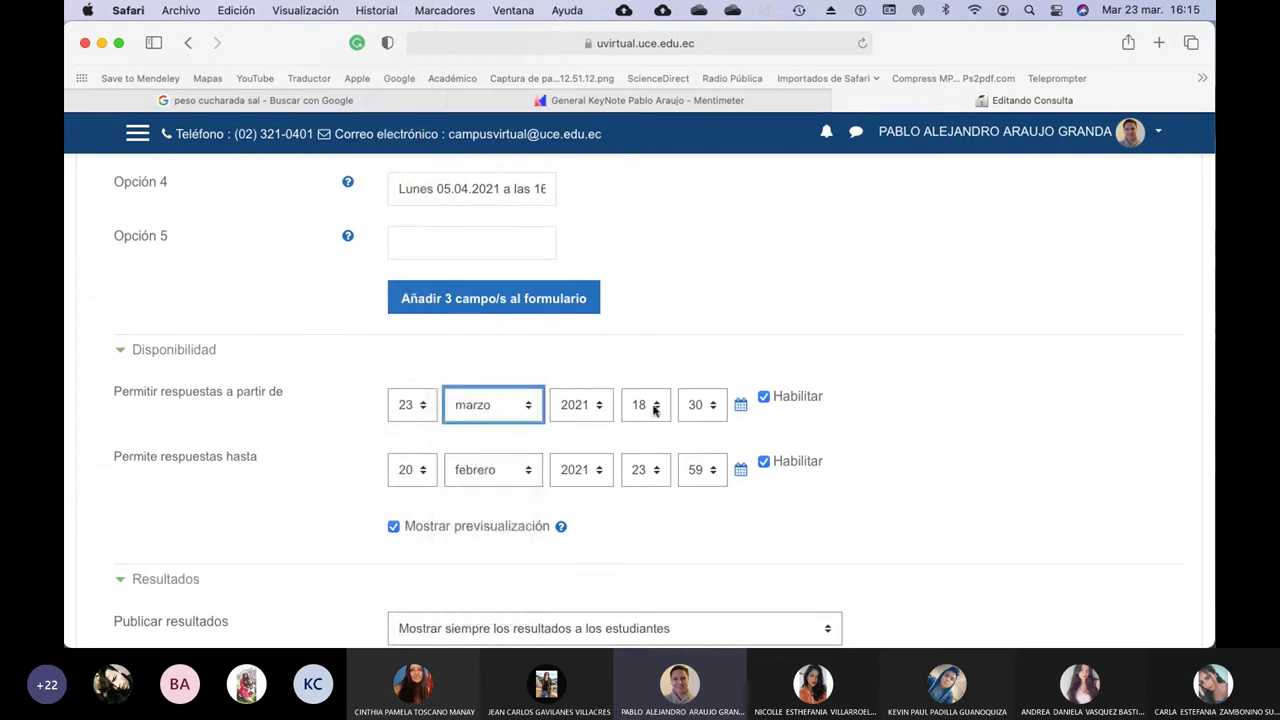
click(664, 410)
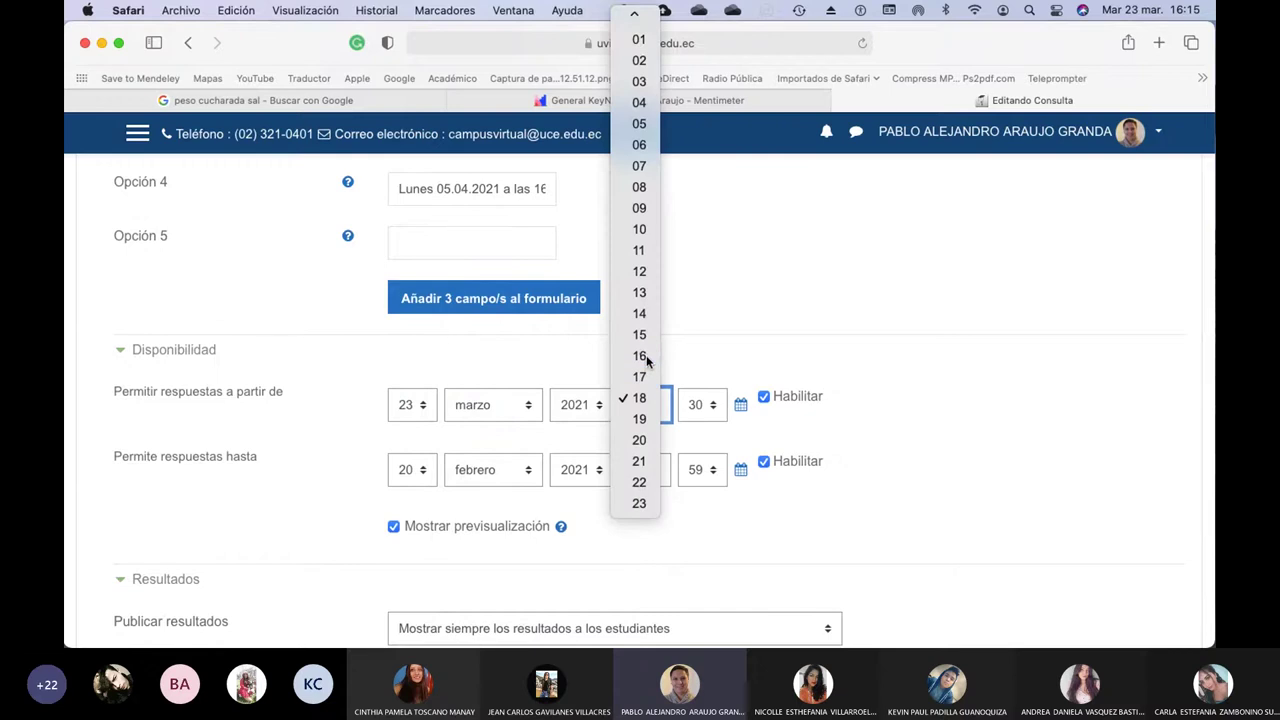
click(640, 363)
click(698, 410)
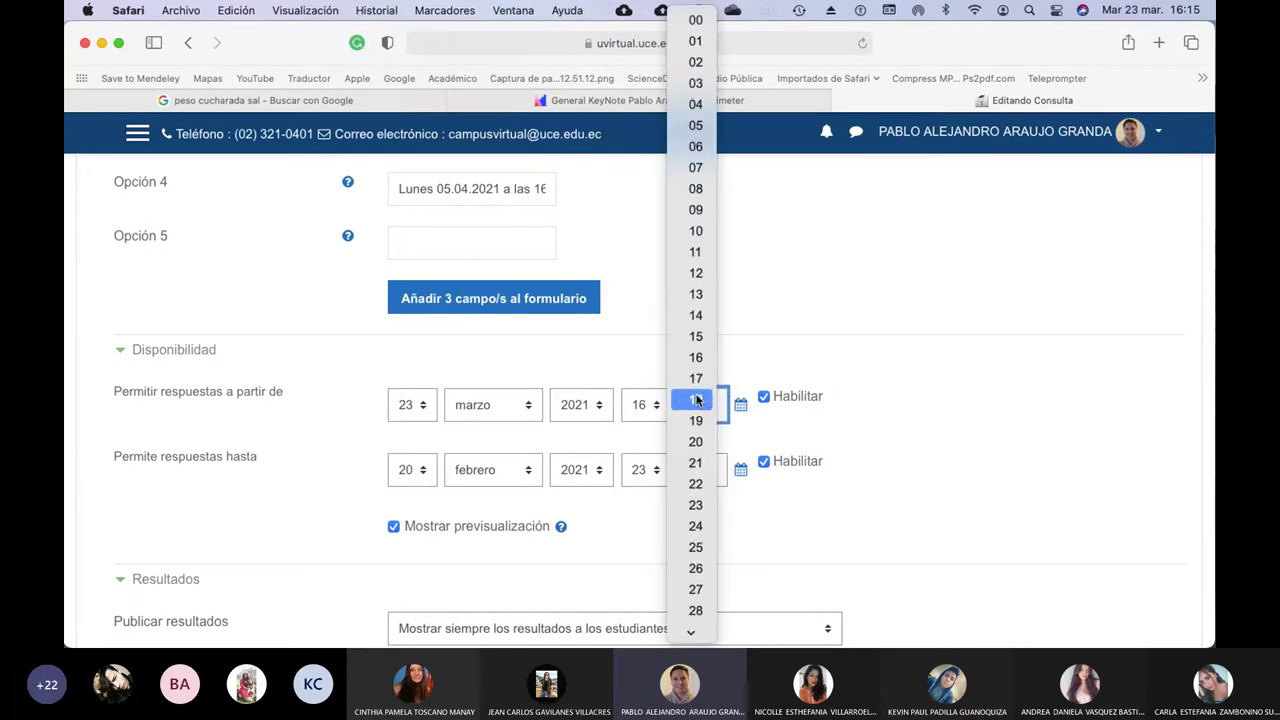
click(695, 19)
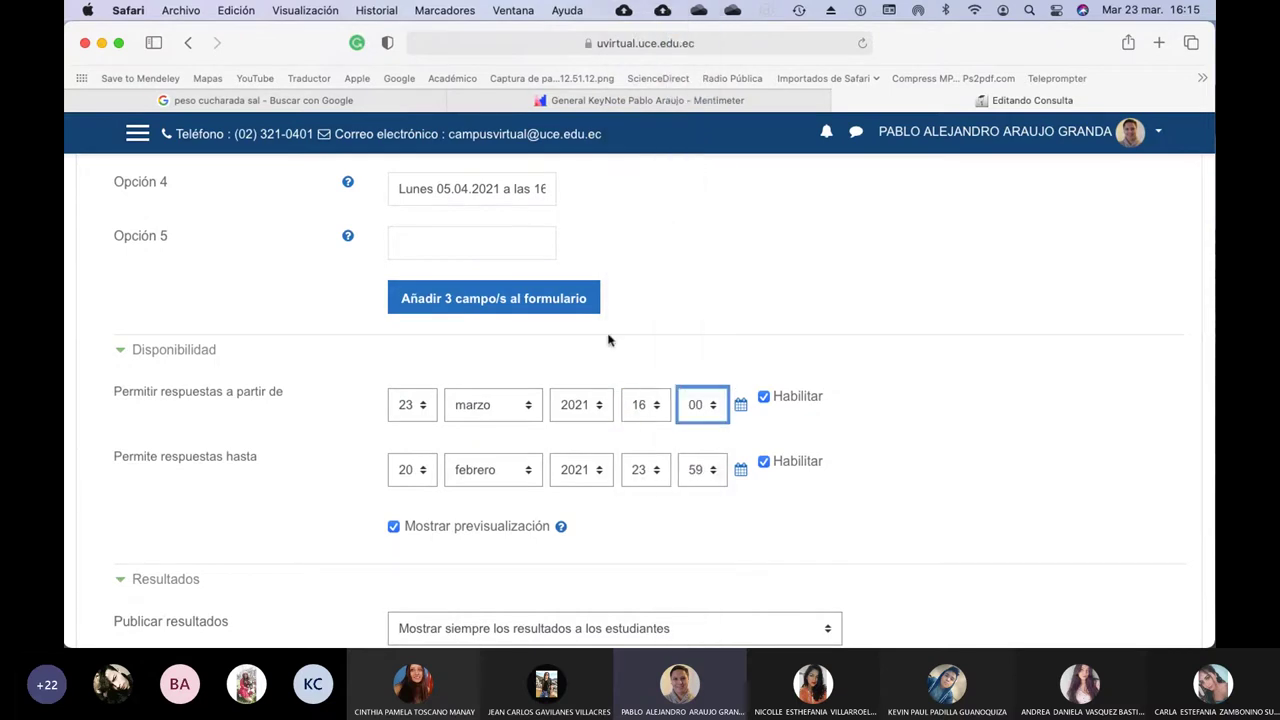
Set the date until which the poll allows responses to 24 marzo.
click(426, 471)
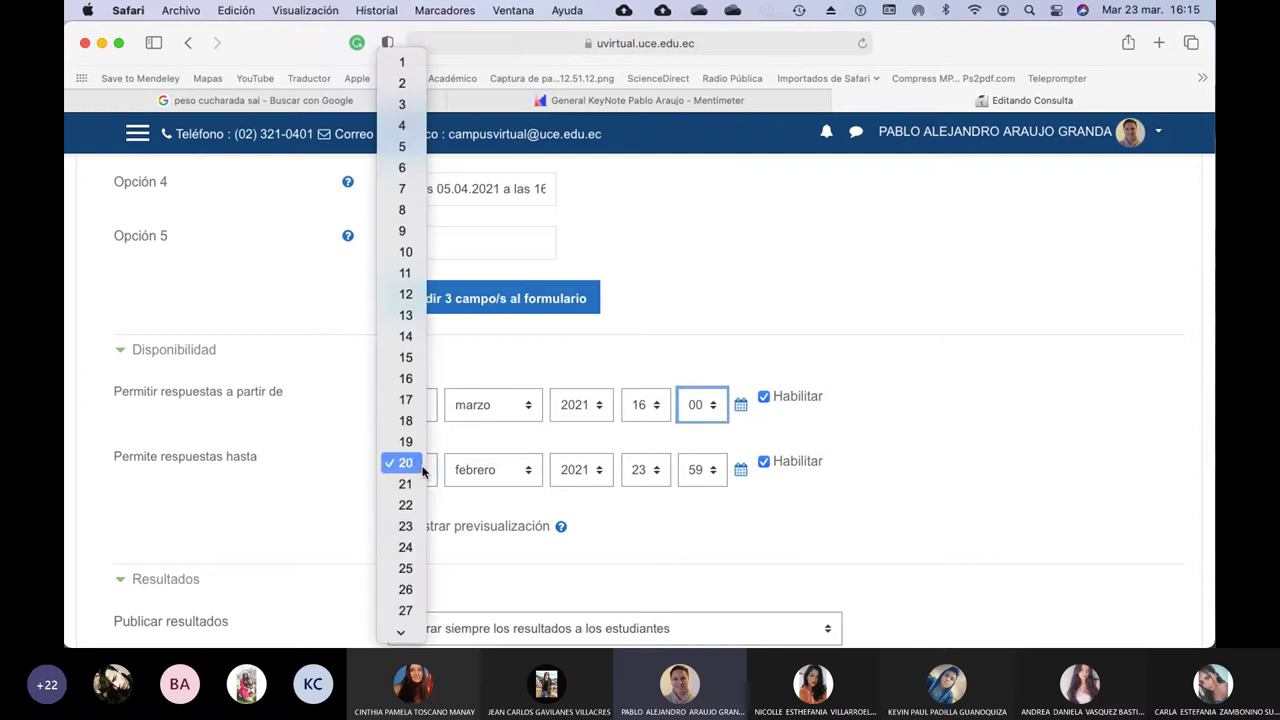
click(410, 550)
click(525, 470)
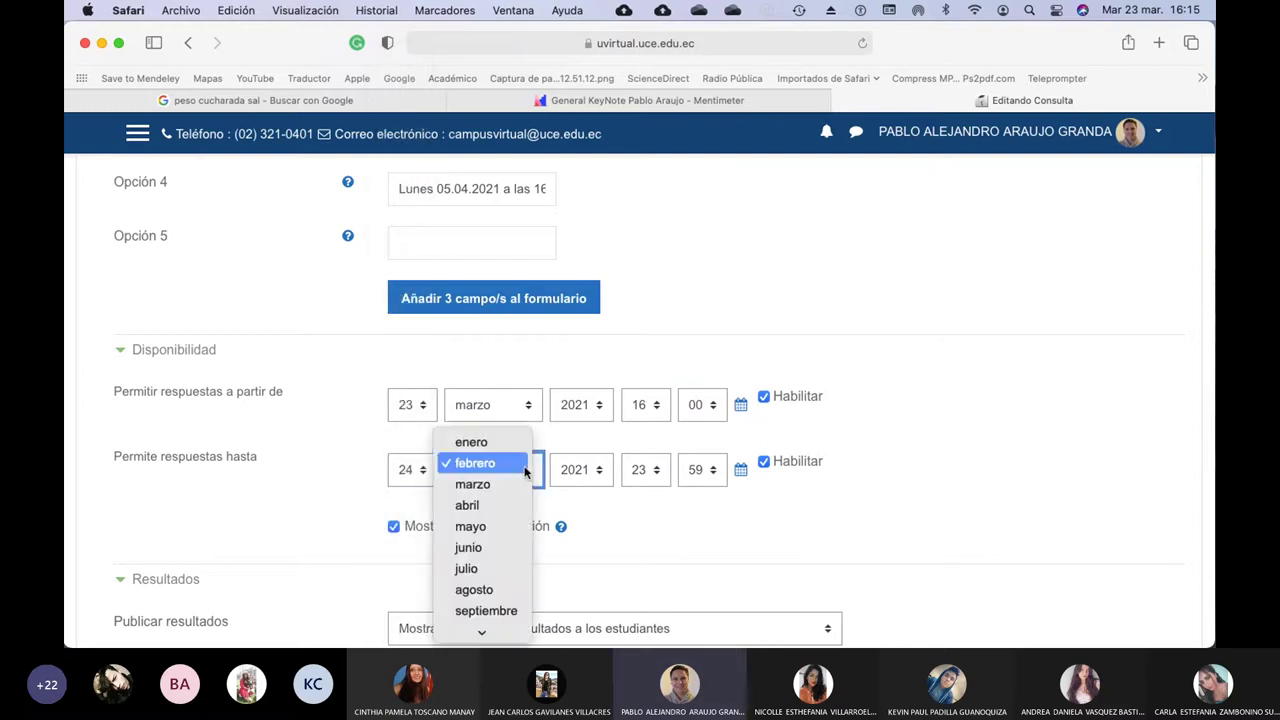
click(521, 484)
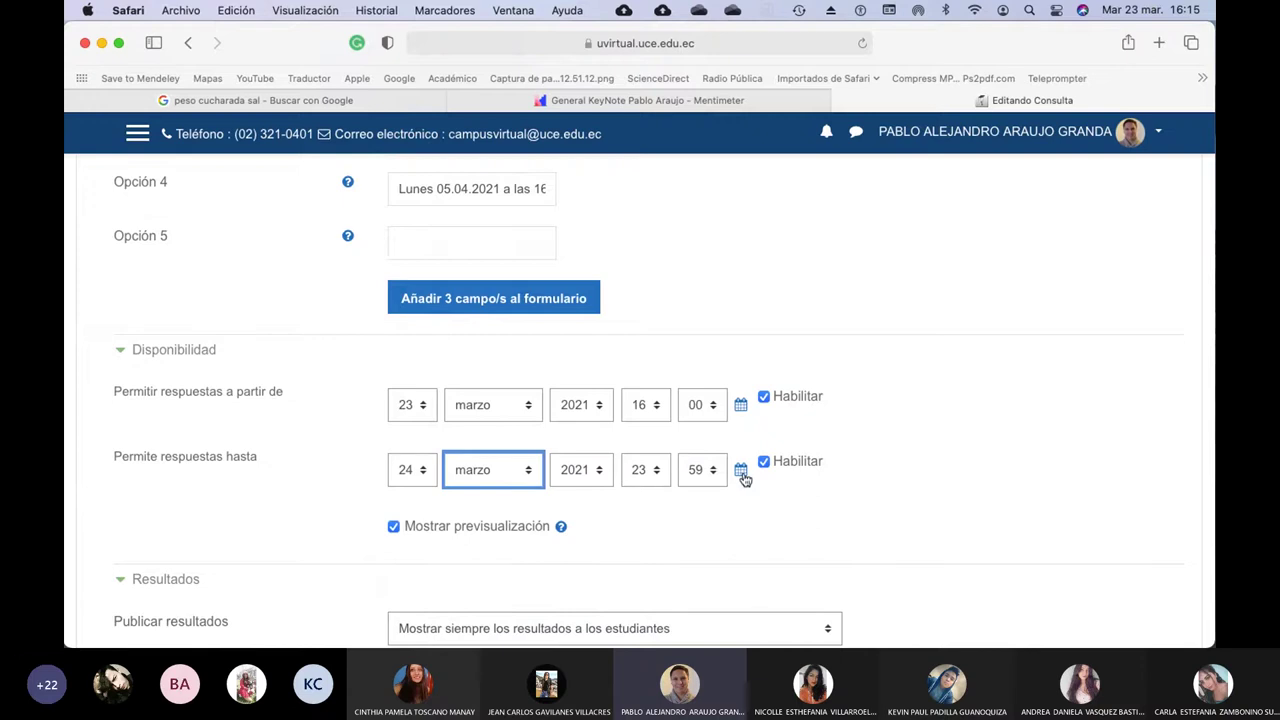
Review the remaining poll settings, save the changes and return to the course's activity list.
scroll(910, 429, down, 4)
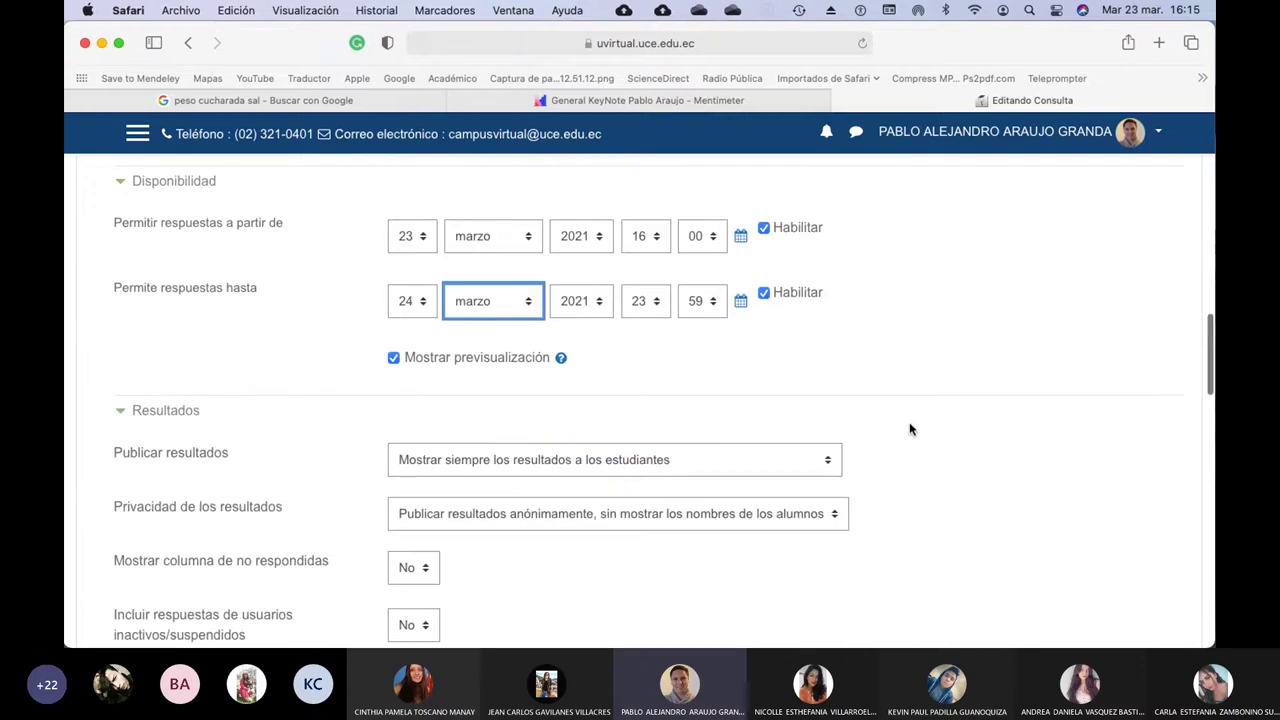
scroll(910, 429, down, 4)
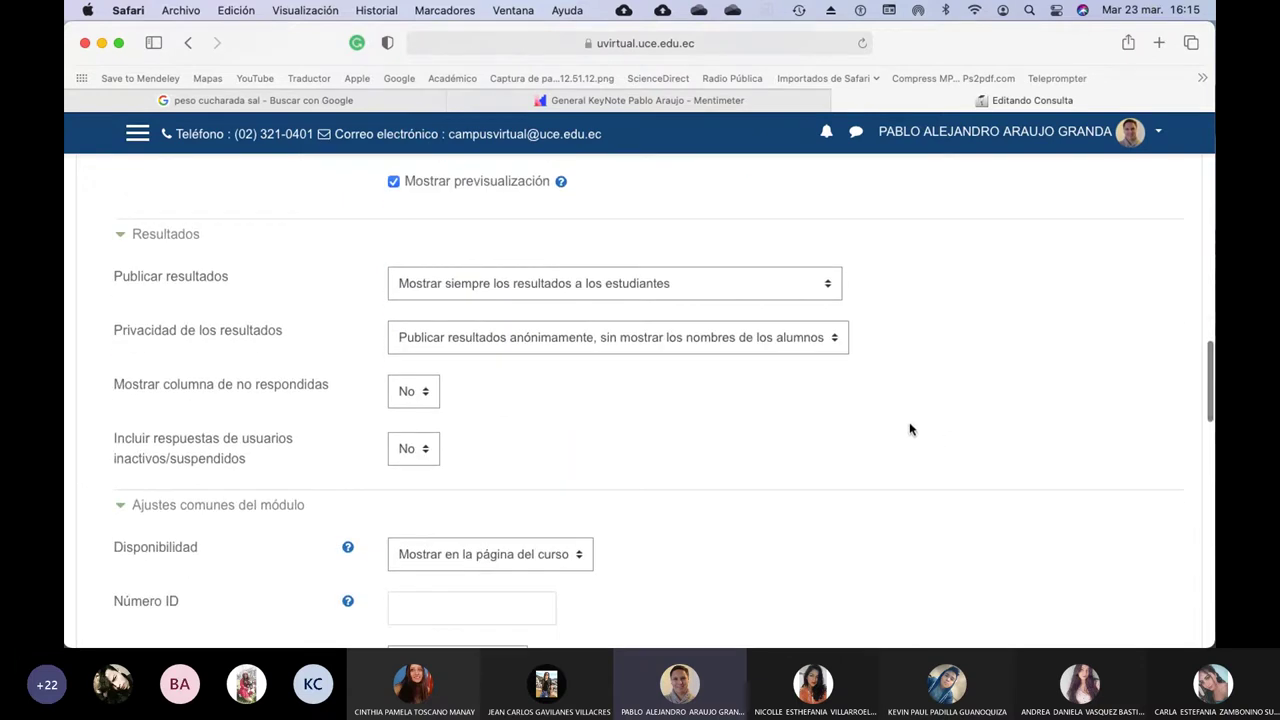
scroll(910, 429, down, 7)
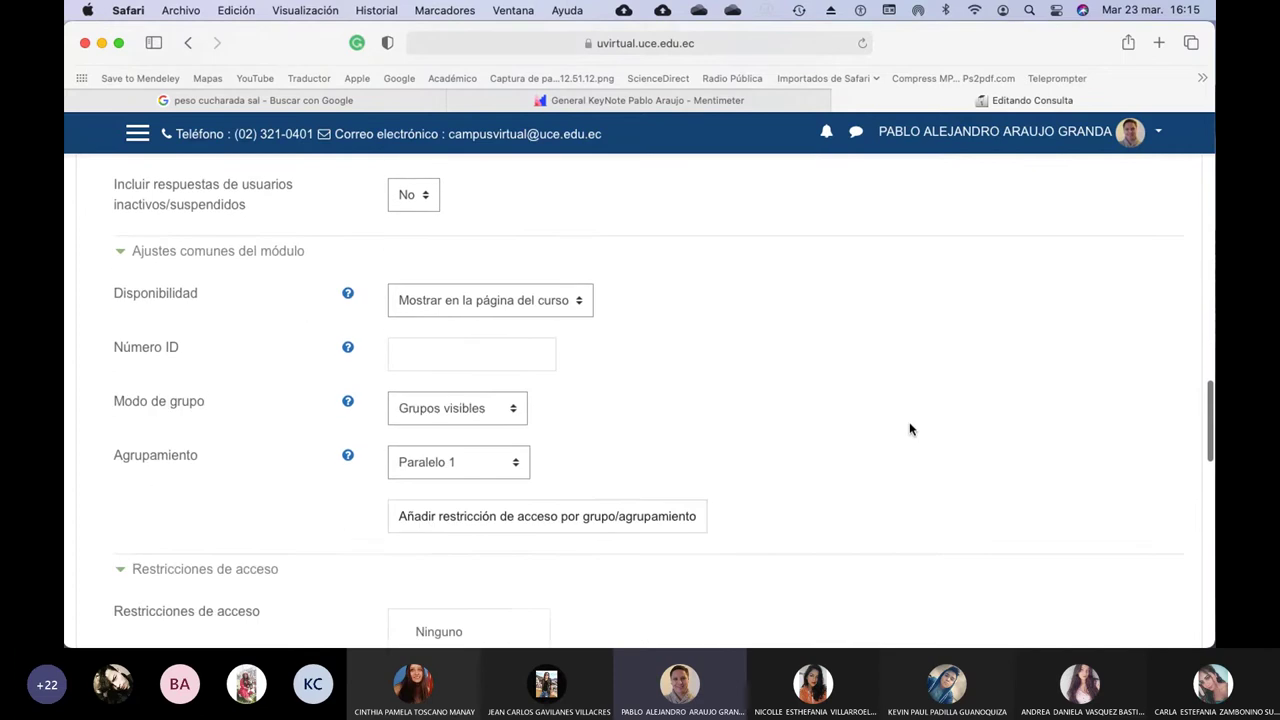
scroll(910, 429, down, 3)
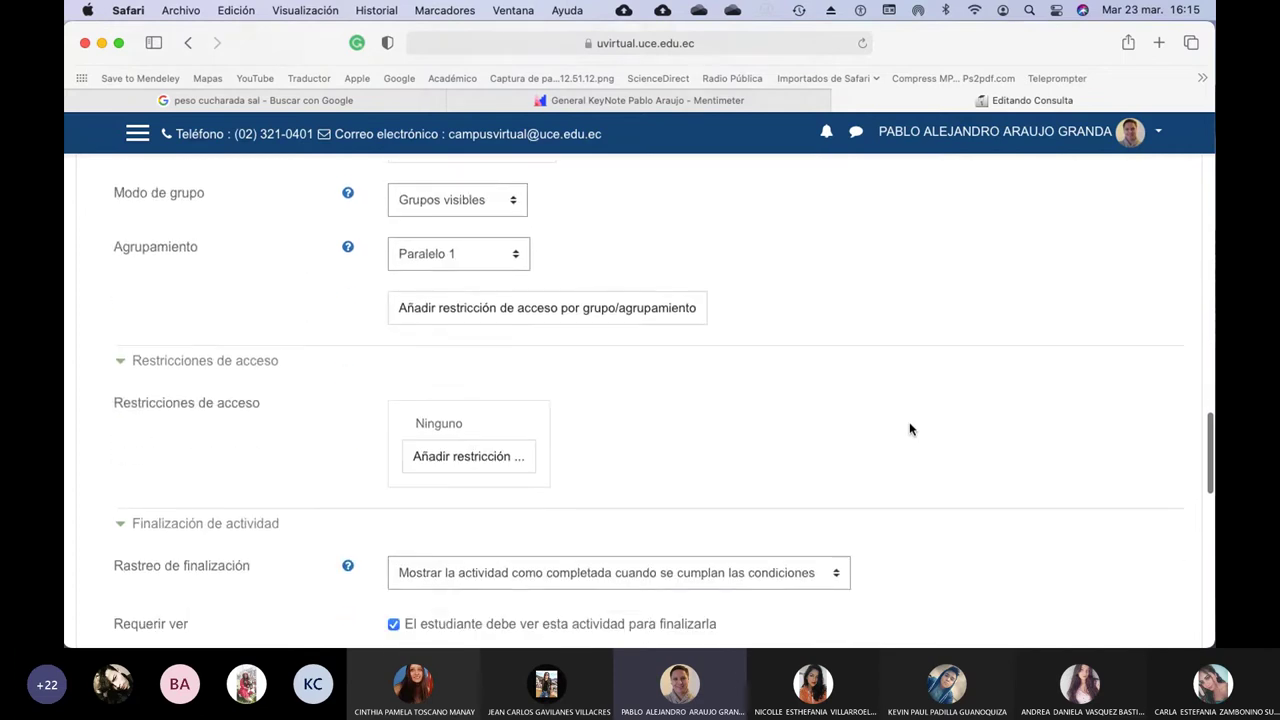
scroll(910, 429, down, 9)
scroll(910, 429, down, 4)
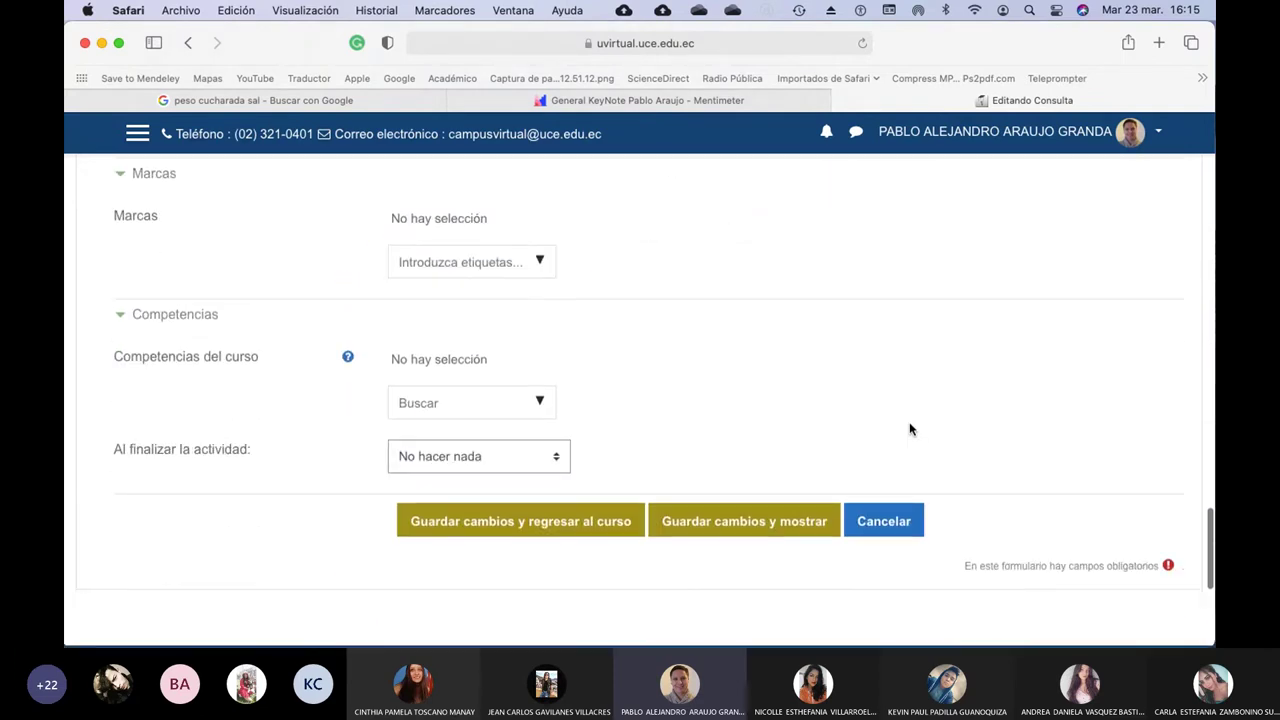
click(452, 490)
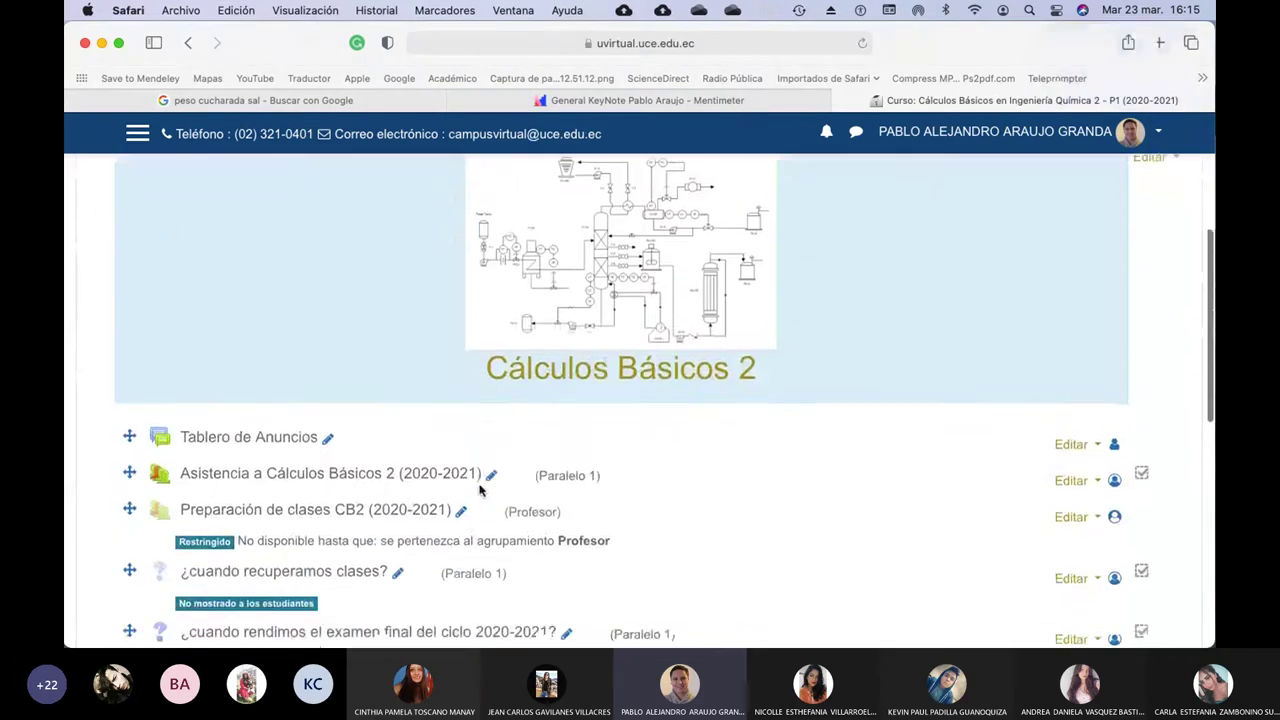
scroll(480, 490, down, 3)
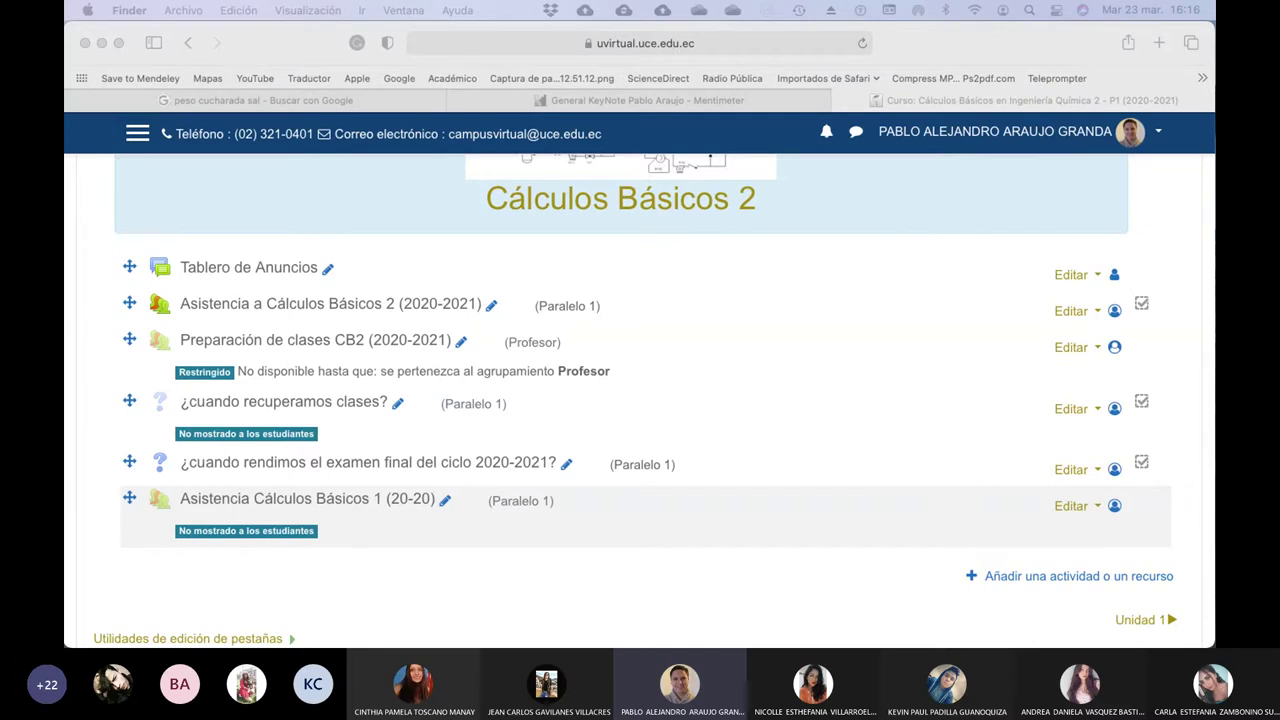
Switch to PowerPoint and start the slide show of the "7. CALORES DE DISOLUCIÓN Y DE MEZCLA" presentation.
key(super+Tab)
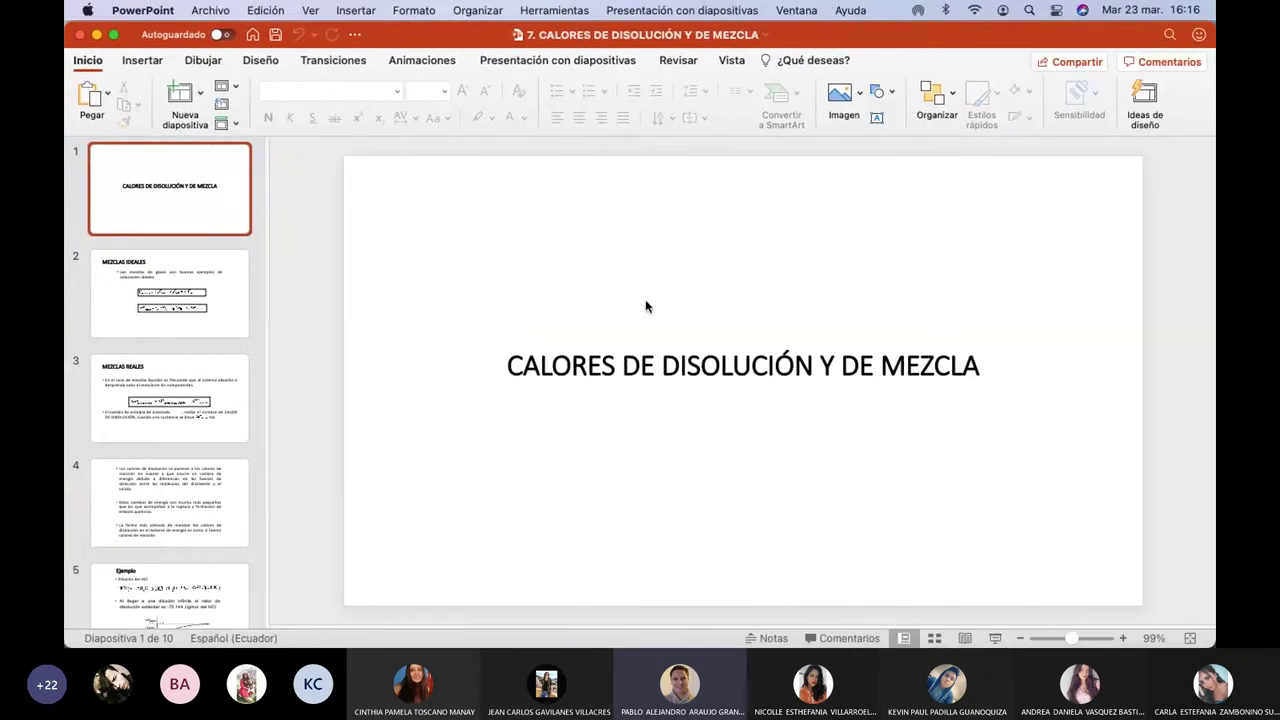
click(995, 640)
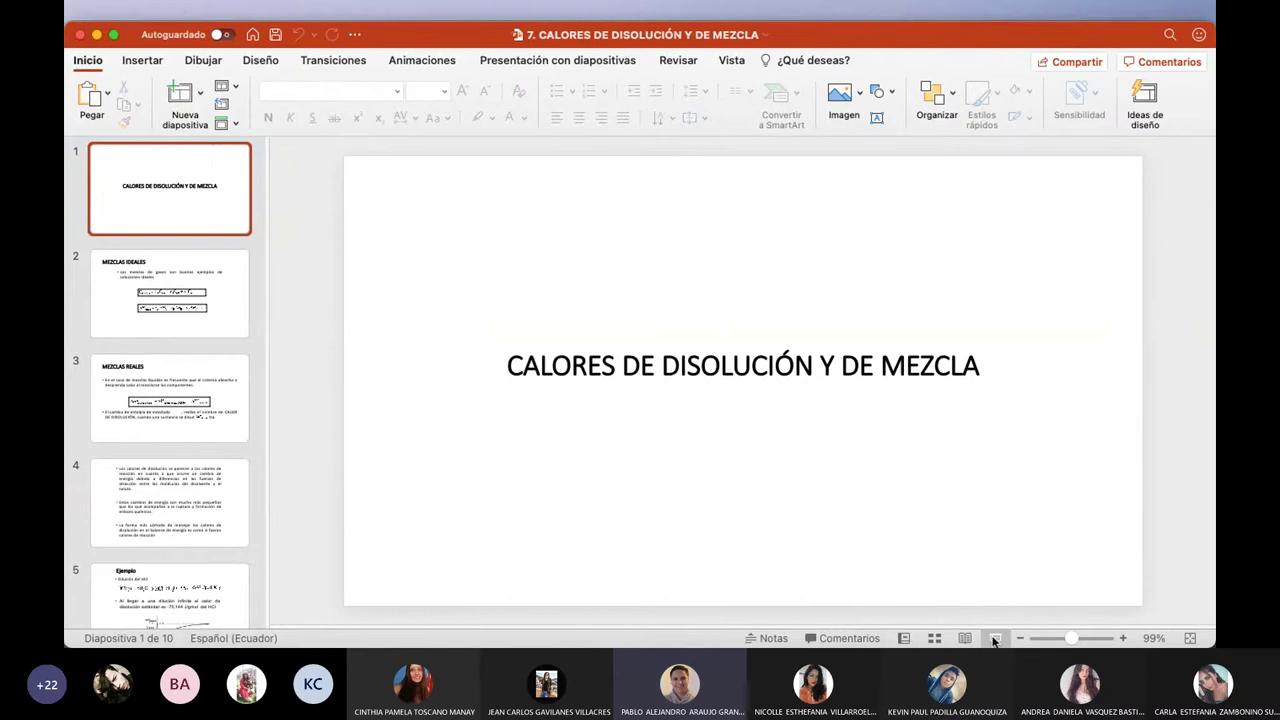